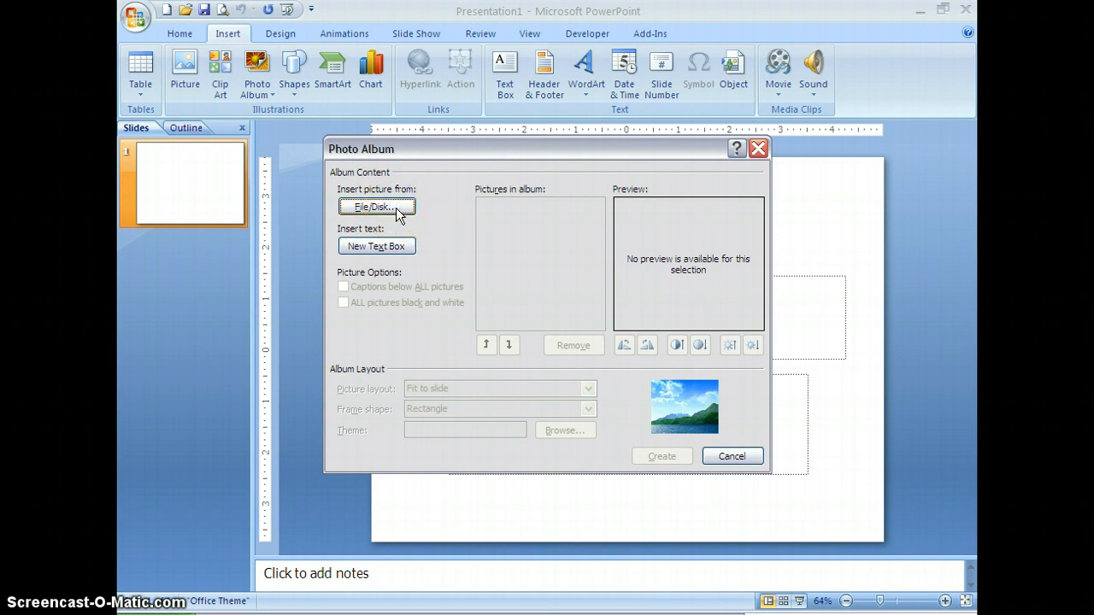
- Browse for album pictures on disk and open the My Pictures folder through the work folder on TOSHIBAHD (F:)
left_click(396, 208)
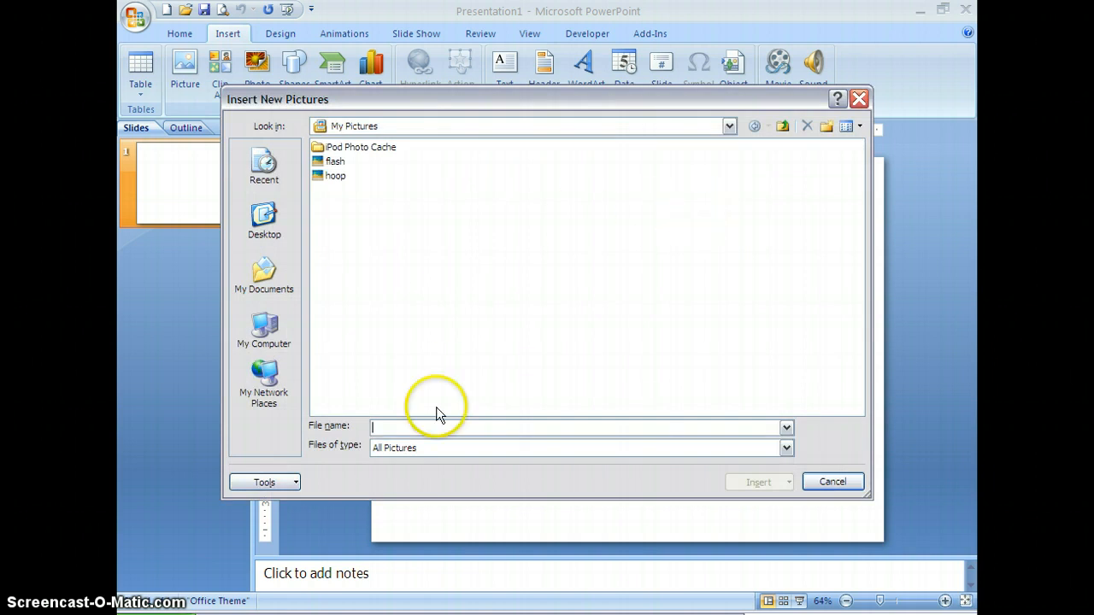
left_click(275, 342)
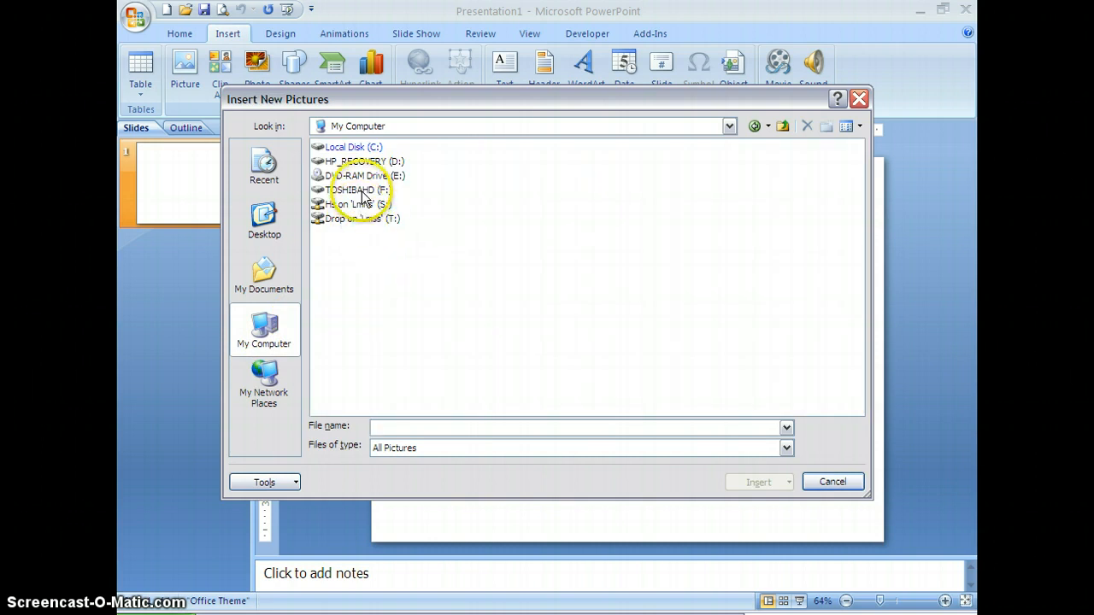
double_click(356, 190)
double_click(337, 205)
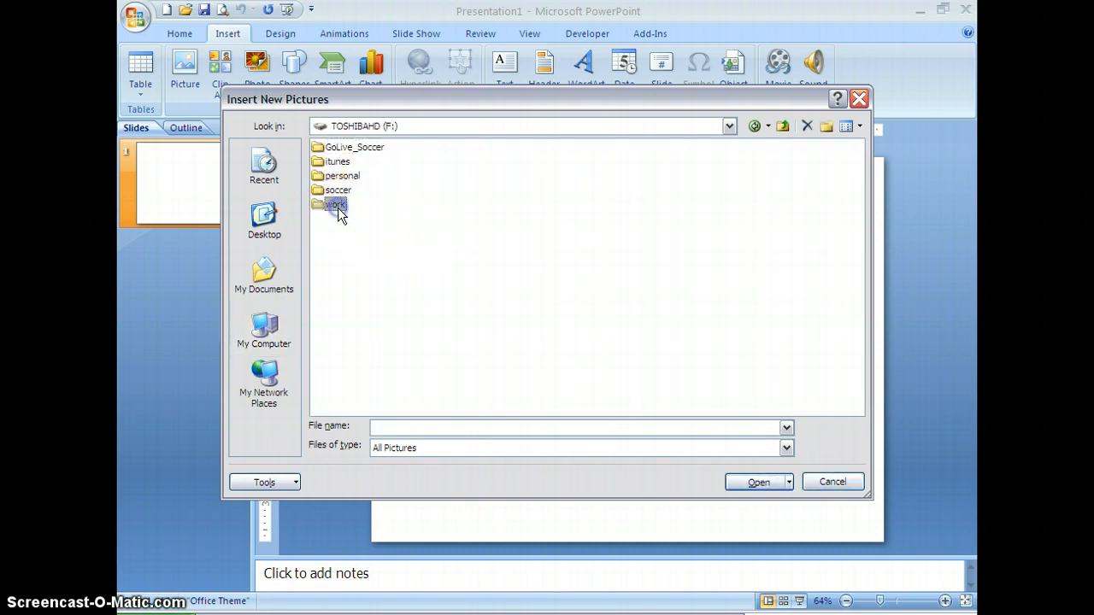
double_click(347, 190)
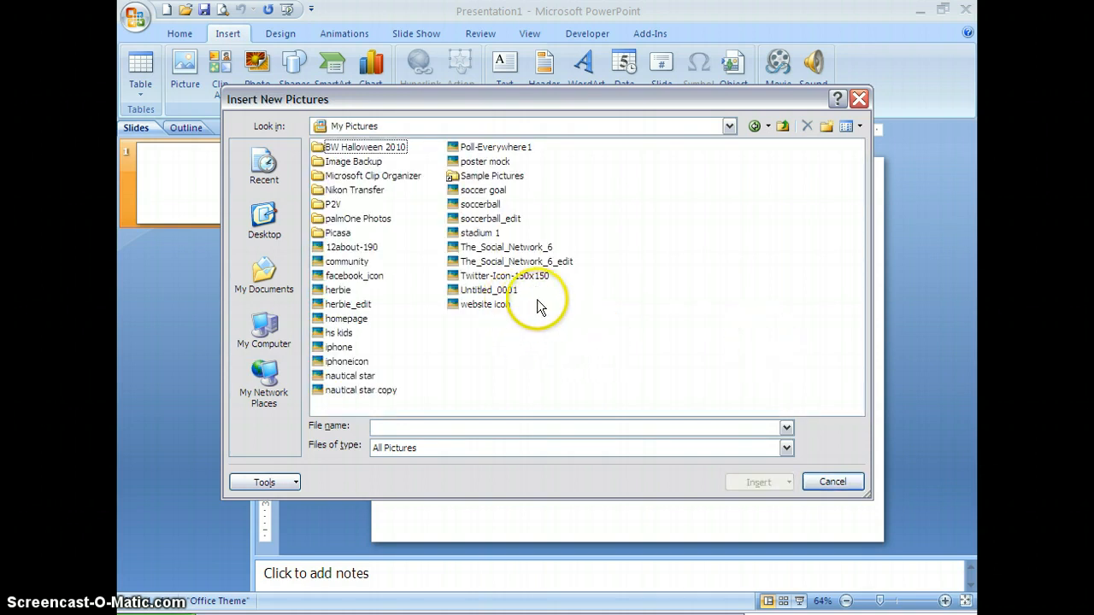
- Add herbie, herbie_edit, nautical star, nautical star copy, soccerball, soccerball_edit, The_Social_Network_6 and The_Social_Network_6_edit to the album
left_click(517, 262)
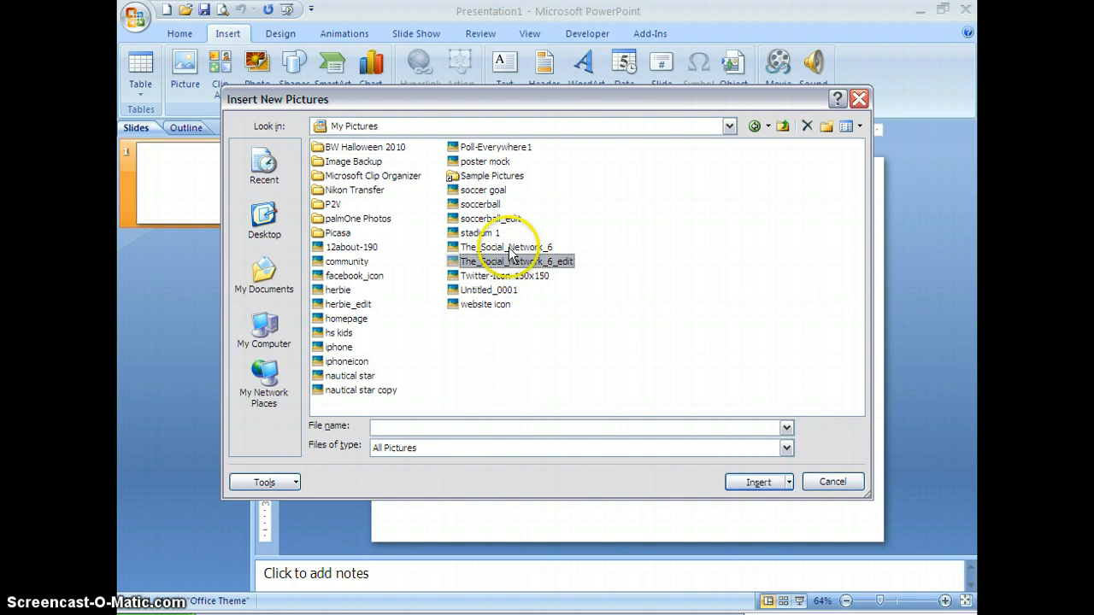
left_click(510, 246, "ctrl")
left_click(491, 219, "ctrl")
left_click(491, 205, "ctrl")
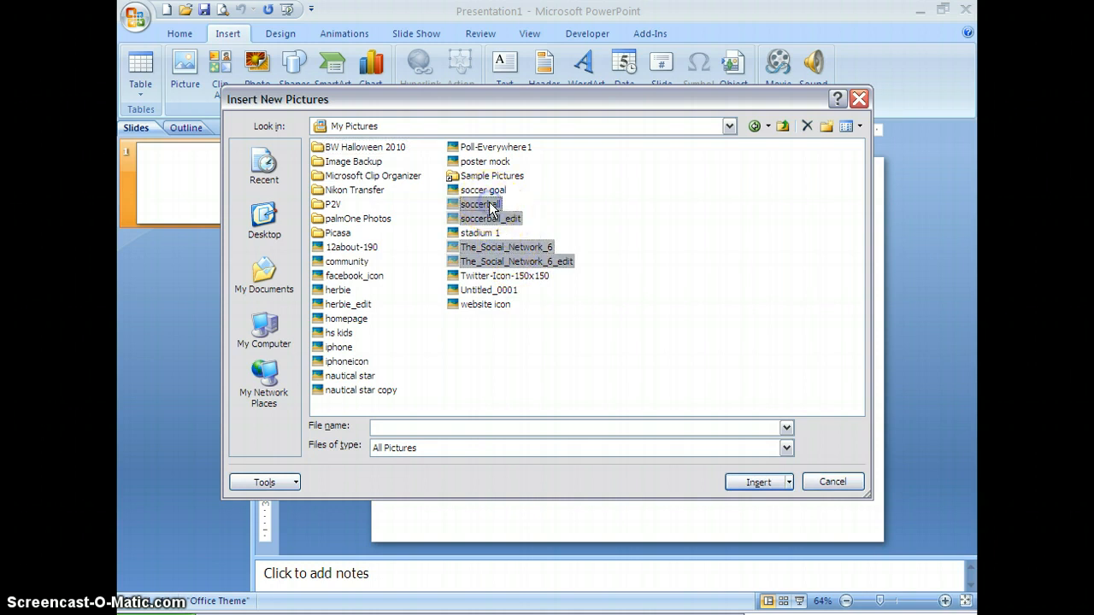
left_click(364, 390, "ctrl")
left_click(359, 376, "ctrl")
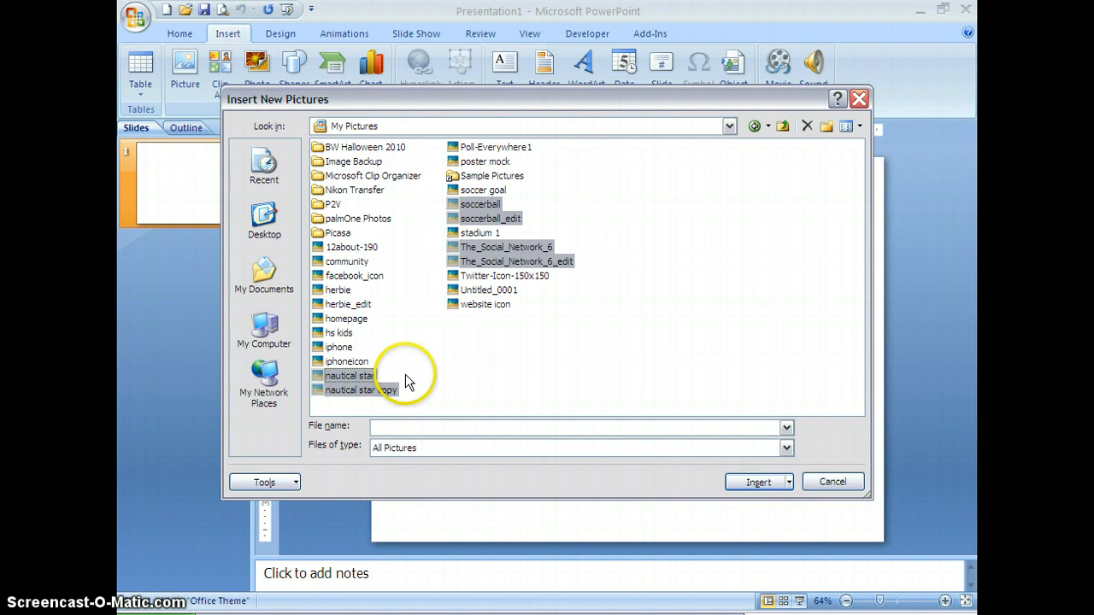
left_click(348, 305, "ctrl")
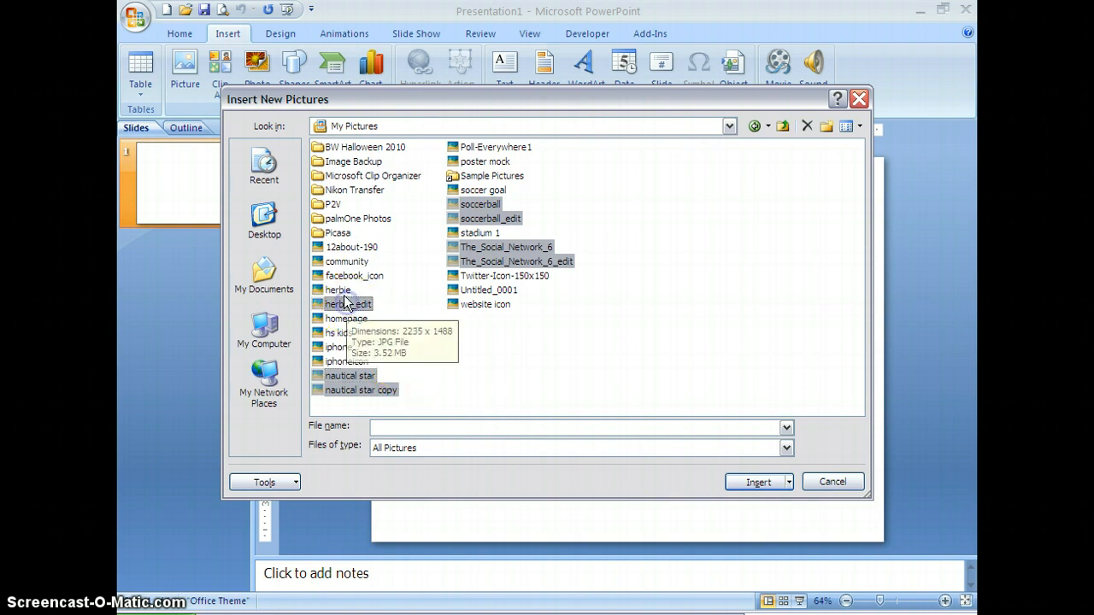
left_click(345, 293, "ctrl")
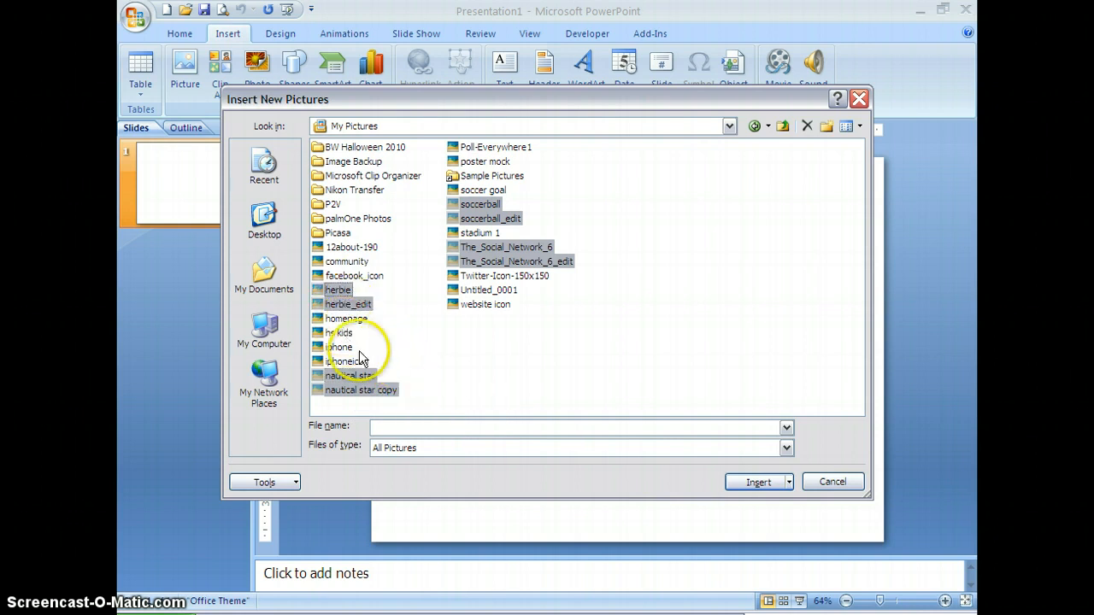
left_click(760, 482)
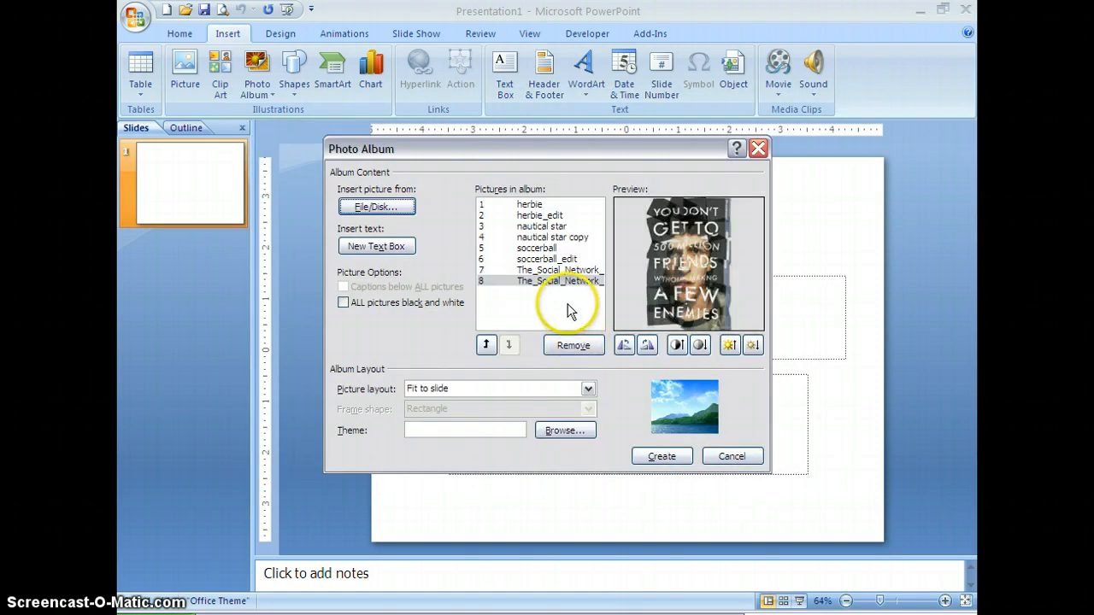
- Preview the album's pictures one after another, comparing each original with its edited version
left_click(534, 207)
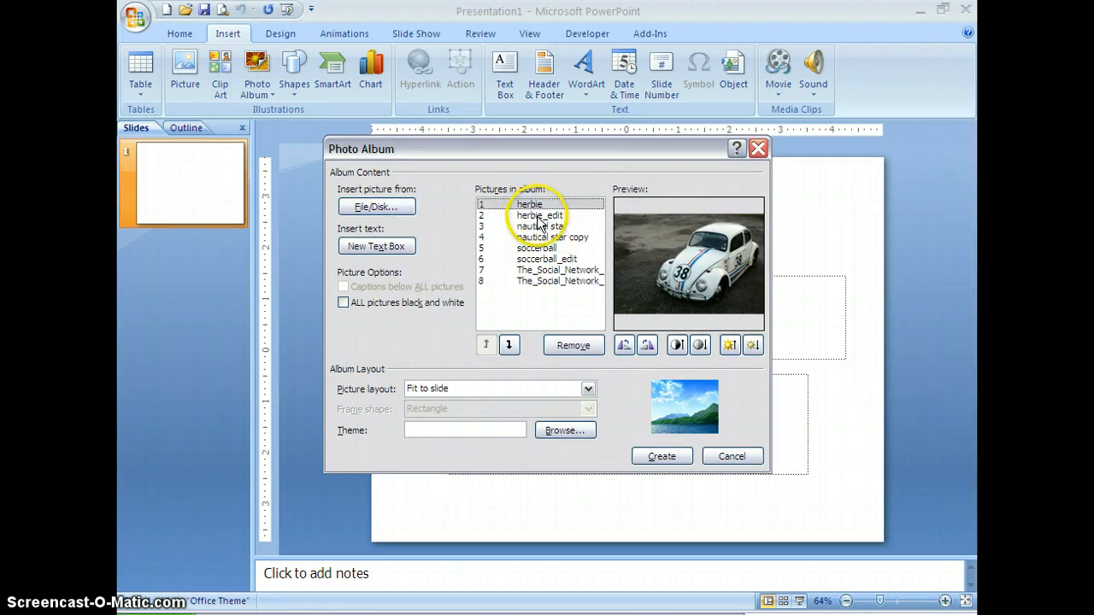
left_click(540, 217)
left_click(539, 226)
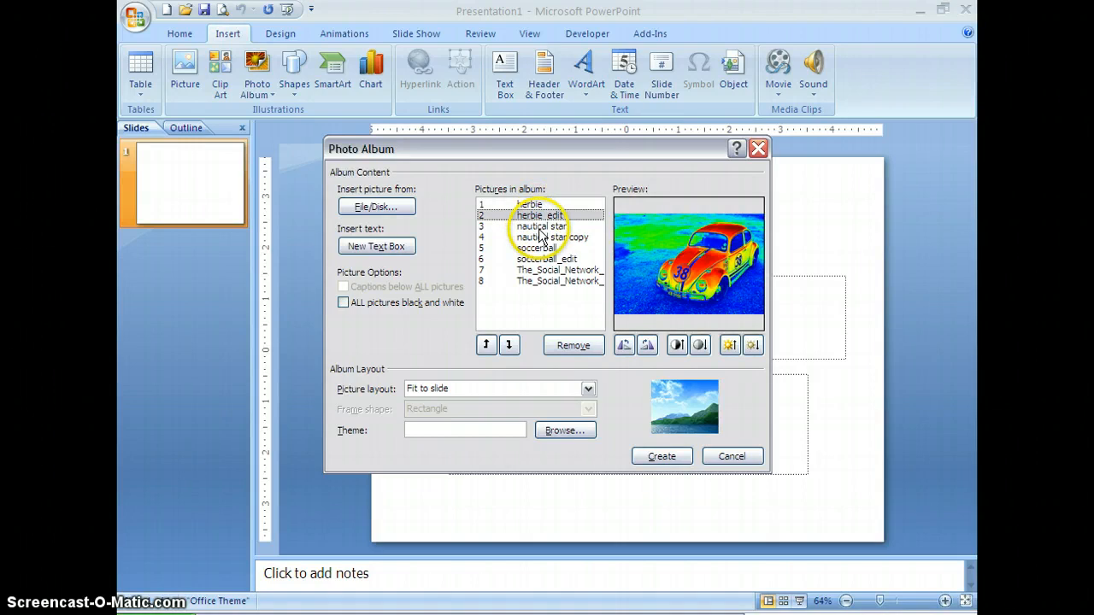
left_click(541, 237)
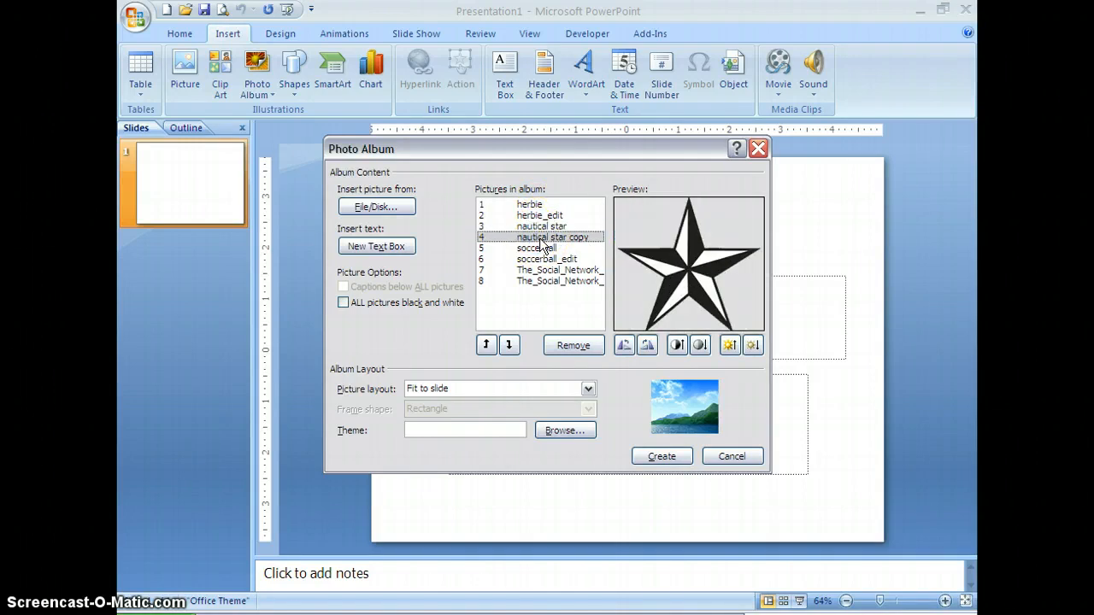
left_click(542, 247)
left_click(543, 261)
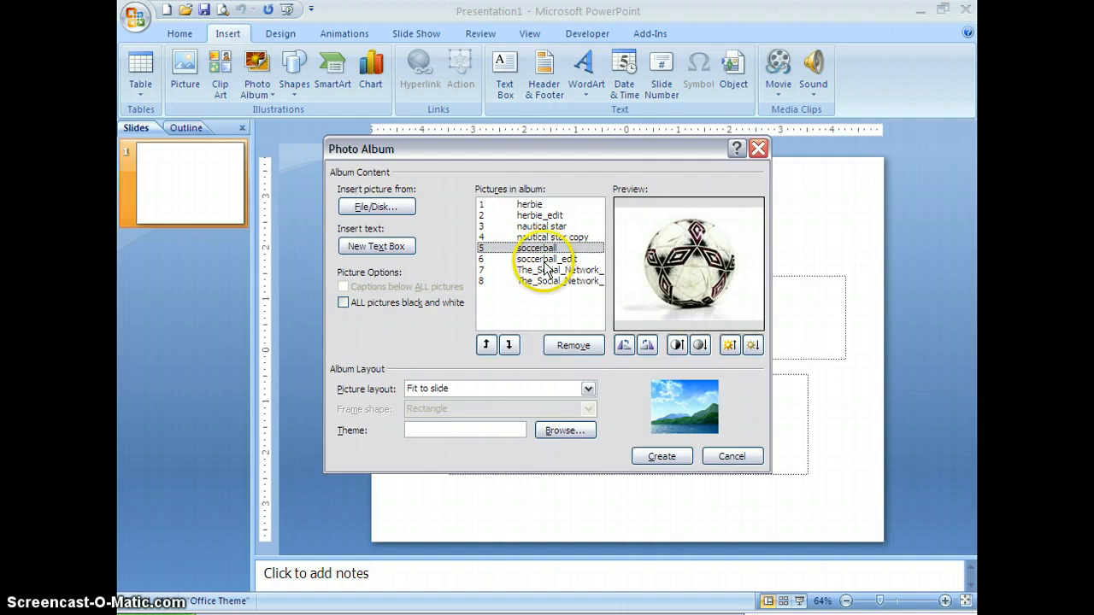
left_click(549, 271)
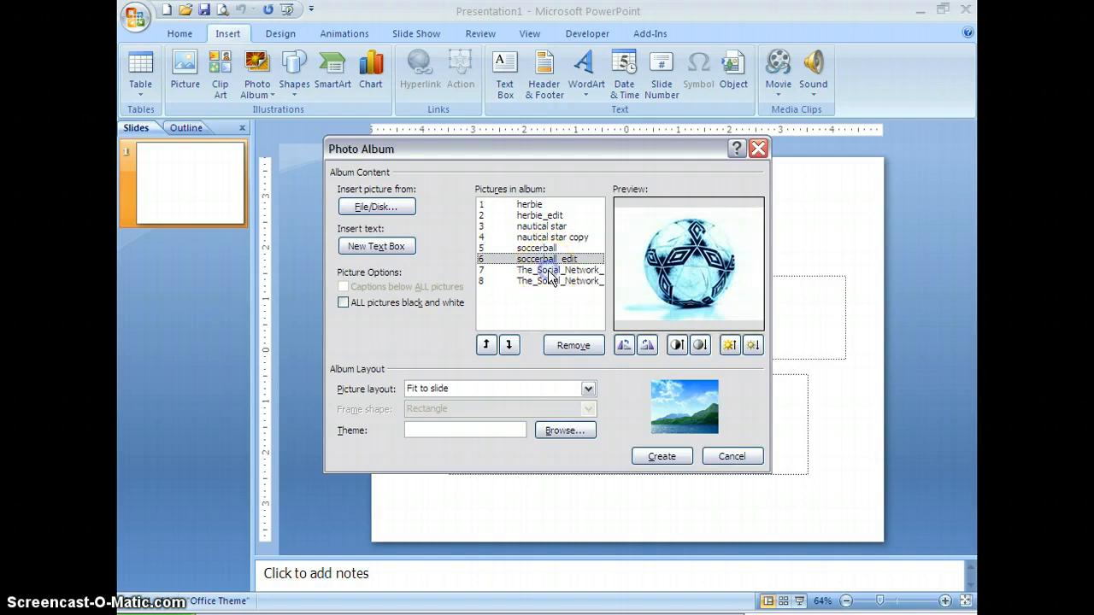
left_click(553, 281)
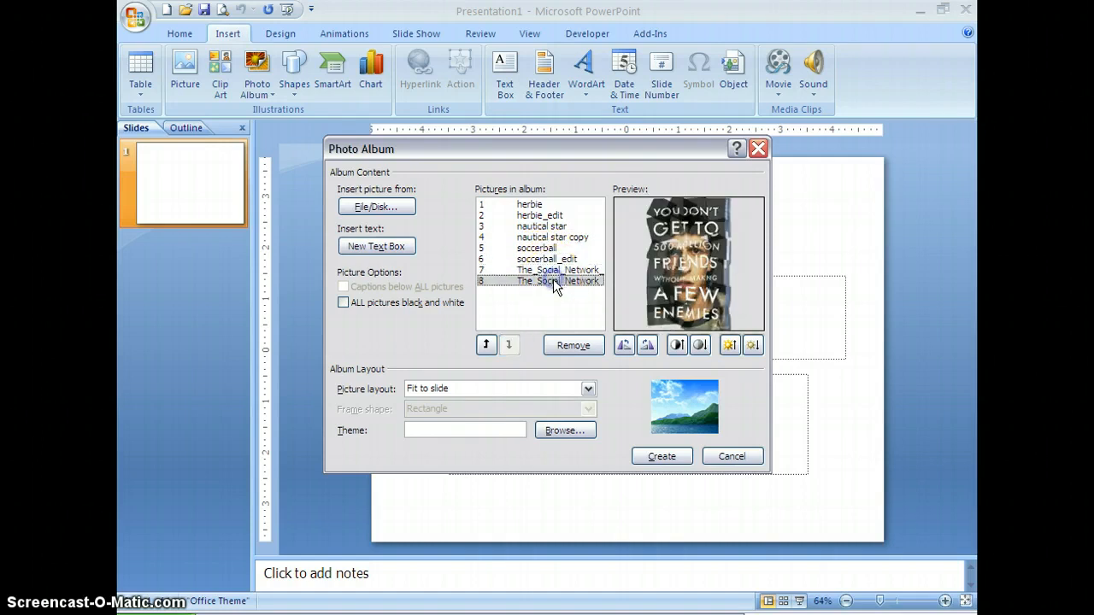
left_click(530, 206)
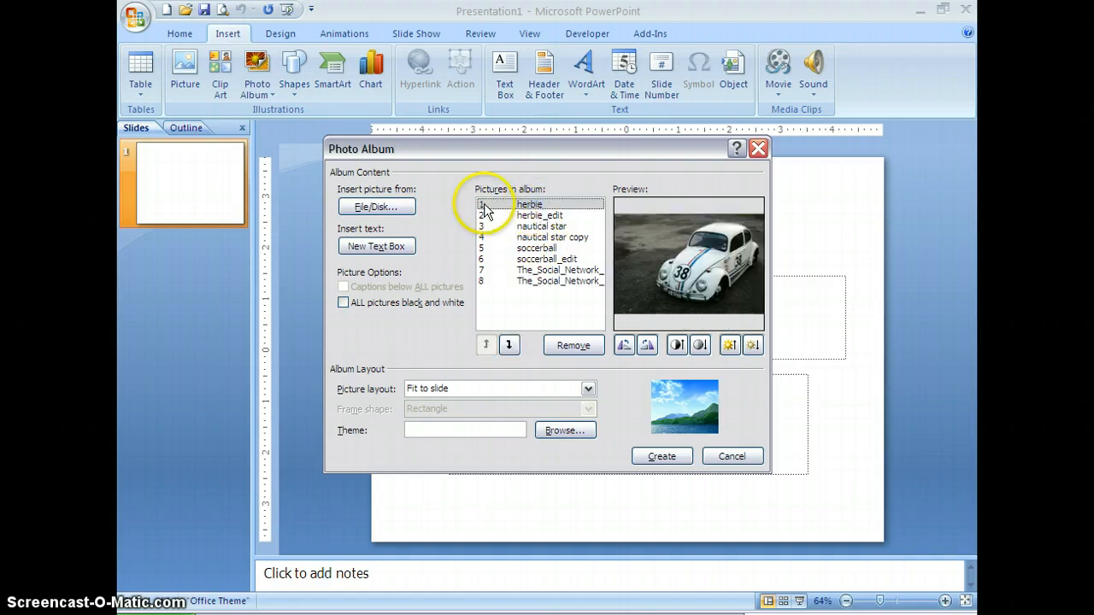
left_click(537, 218)
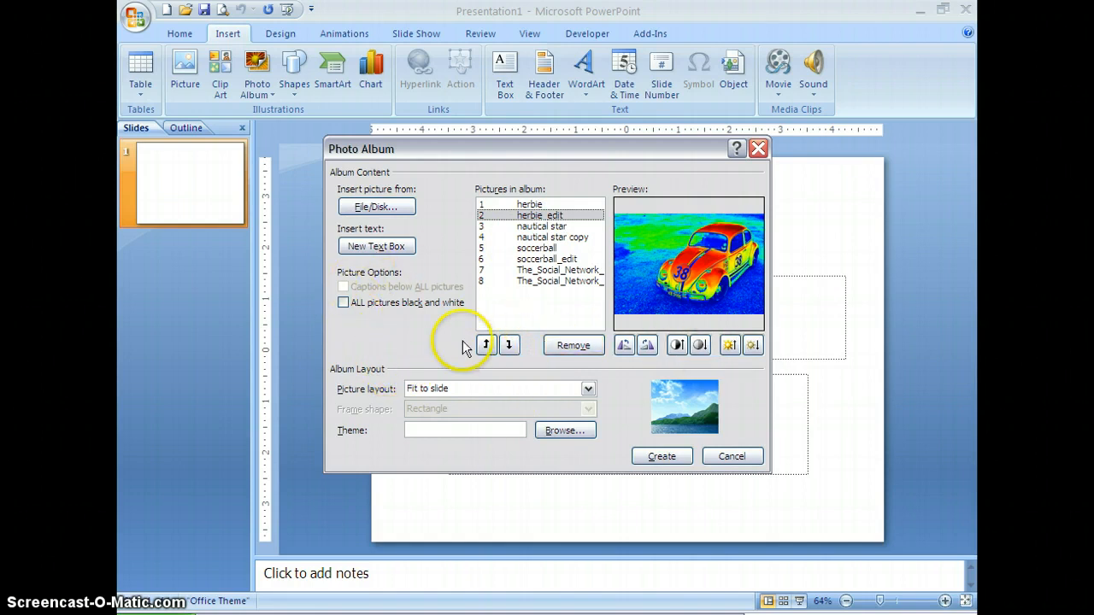
- Set the album's picture layout to 2 pictures per slide
left_click(588, 389)
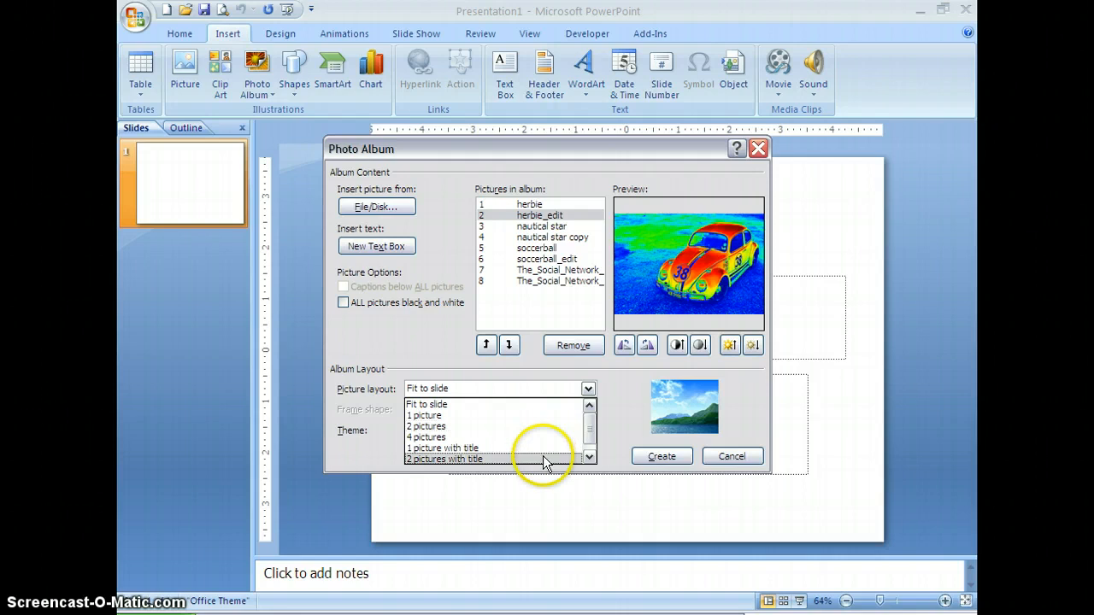
scroll(543, 455, "down", 1)
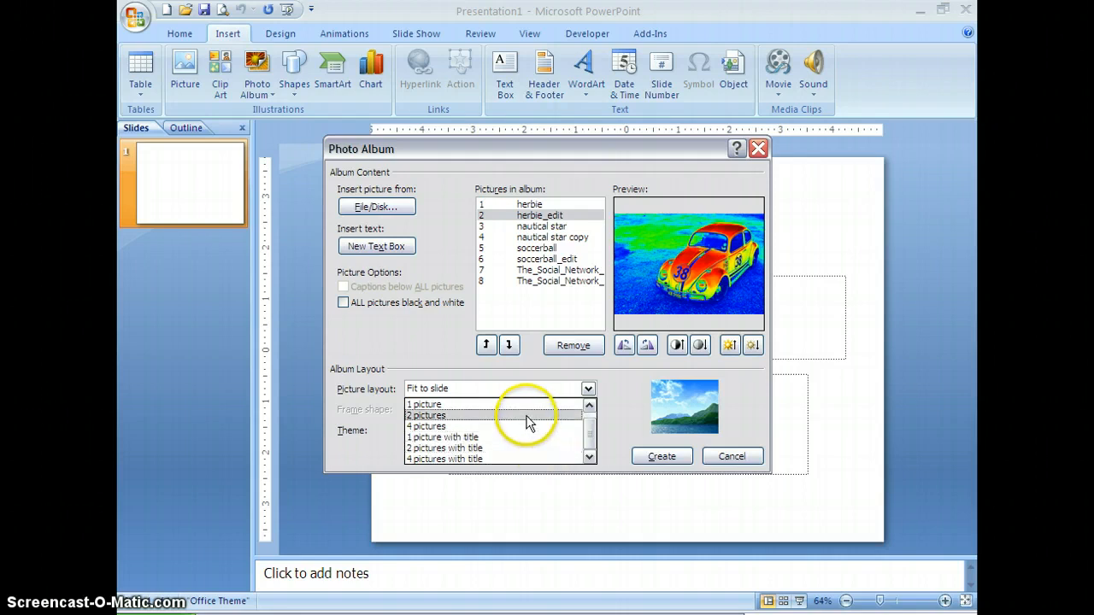
left_click(528, 416)
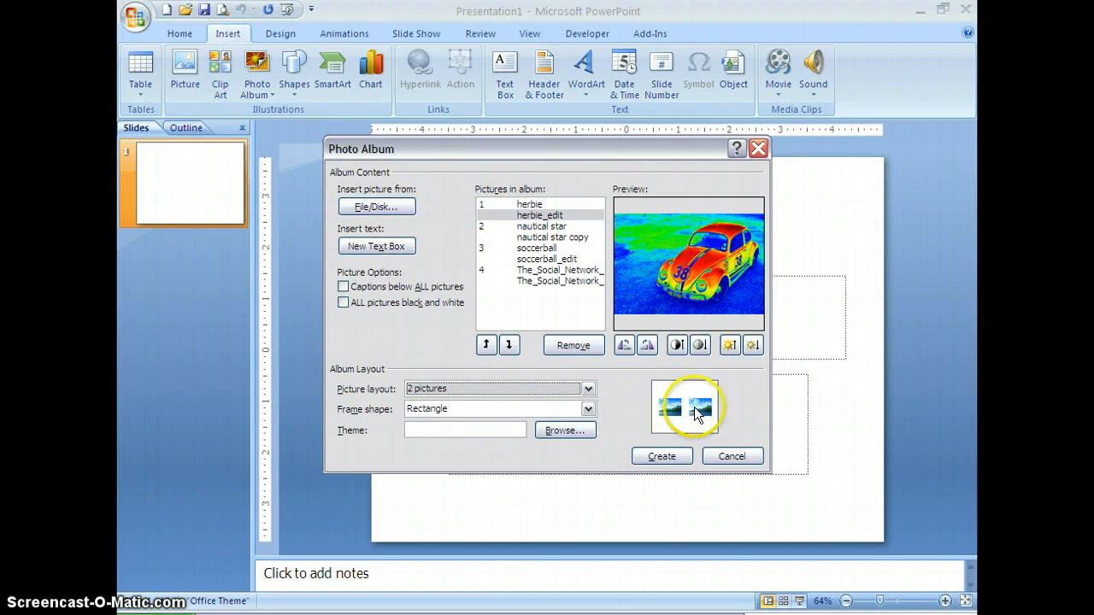
- Try the Rounded Rectangle frame shape, and set the album's frame shape to Simple Frame, White
left_click(588, 410)
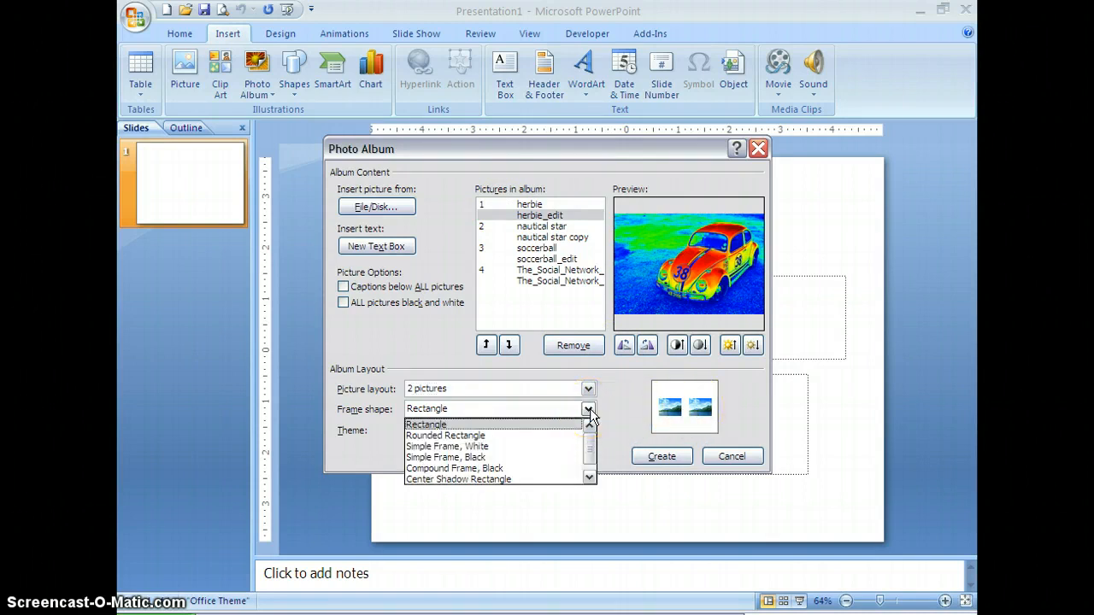
left_click(539, 437)
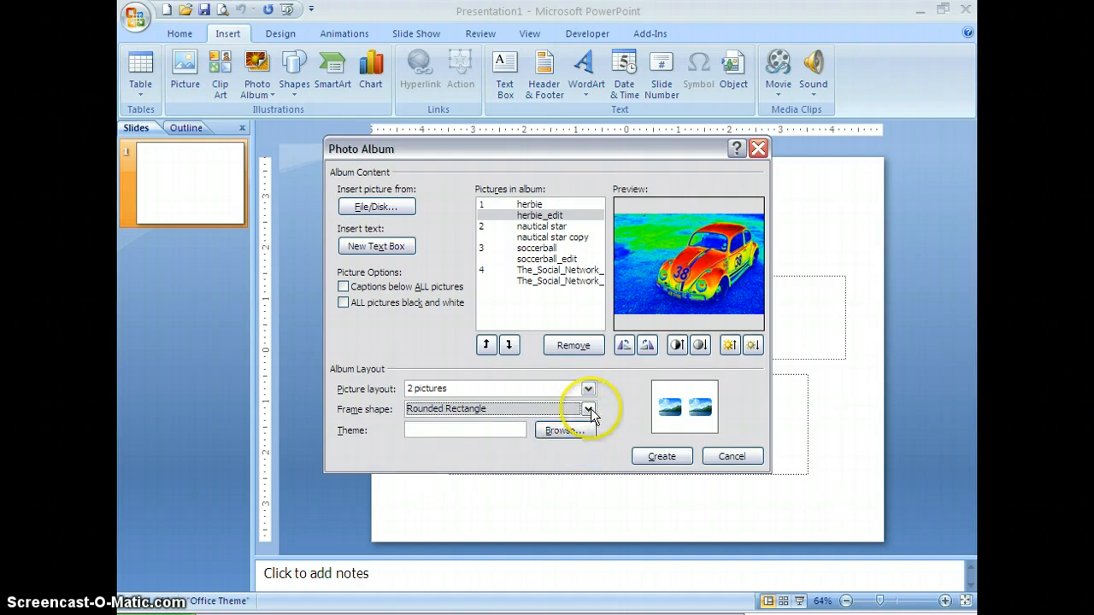
left_click(588, 408)
left_click(554, 438)
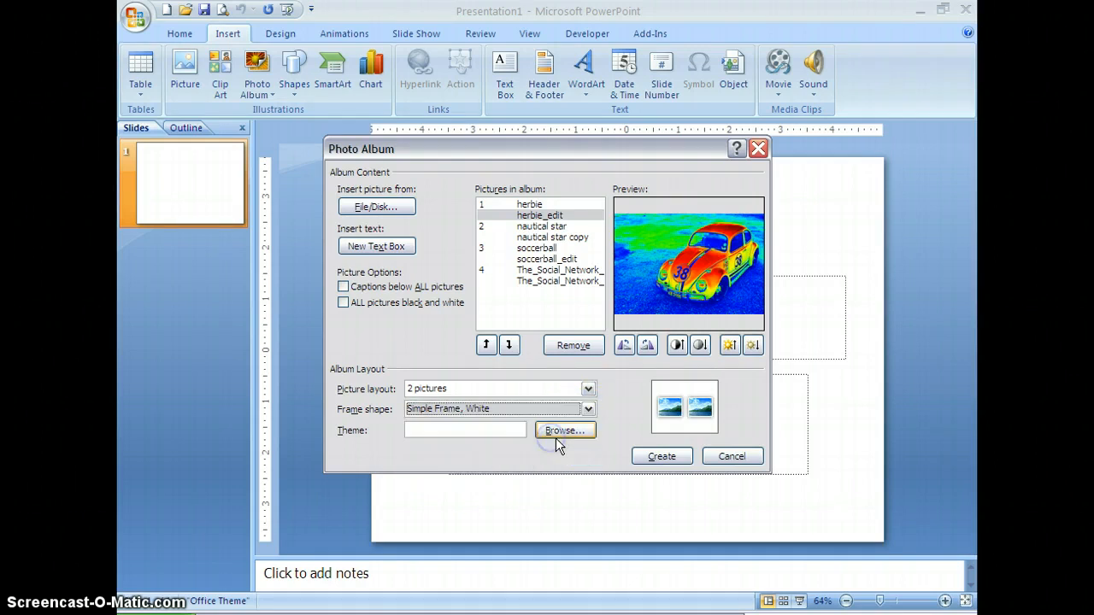
left_click(589, 409)
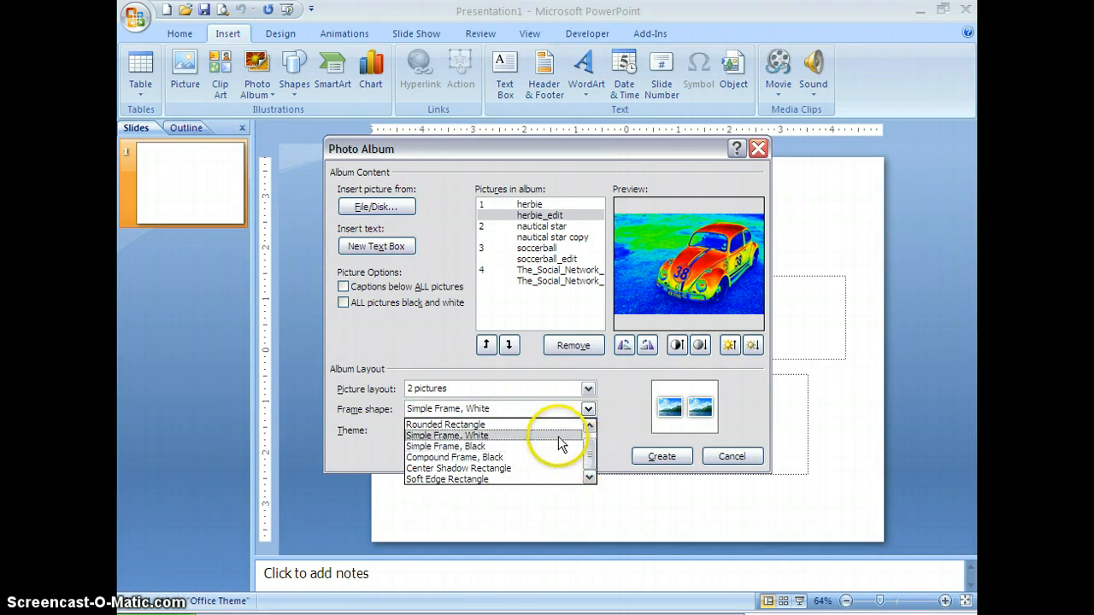
left_click(558, 436)
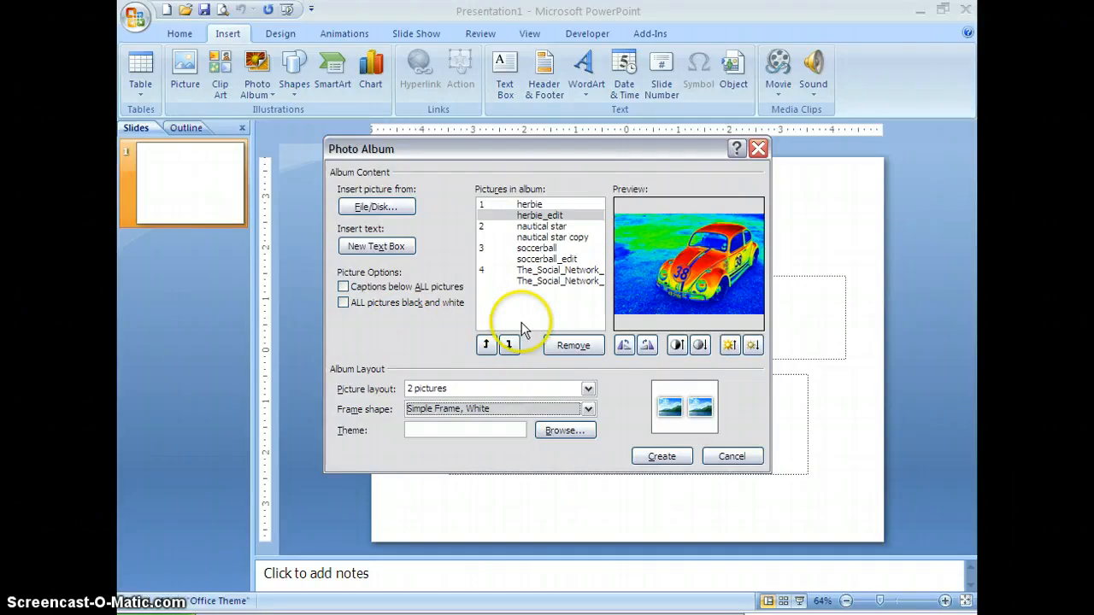
- Rotate the herbie picture a quarter turn counterclockwise and back to its original orientation
left_click(533, 206)
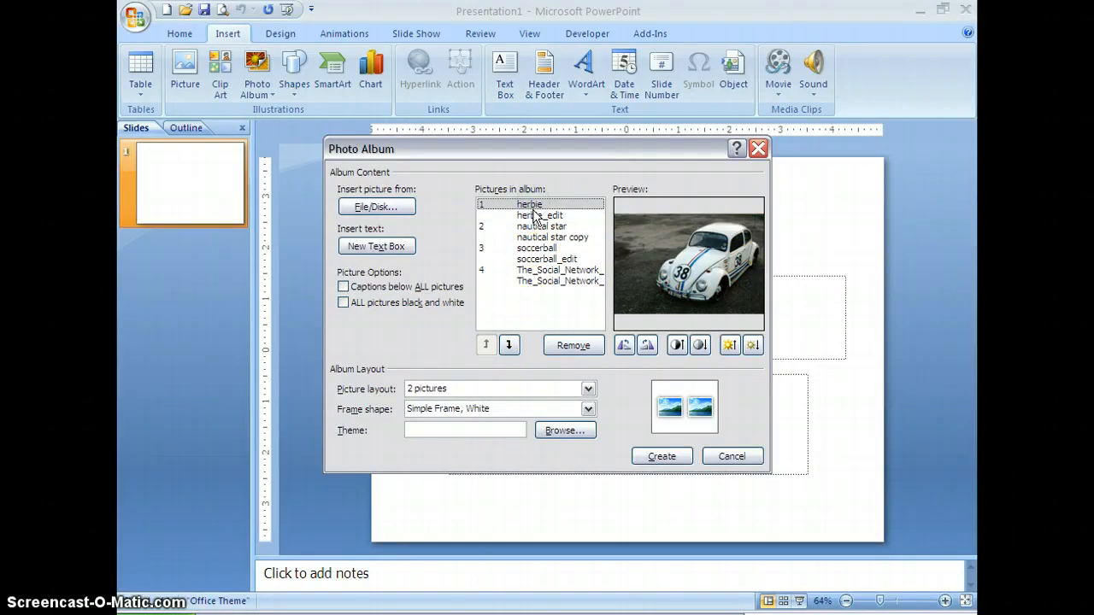
left_click(625, 345)
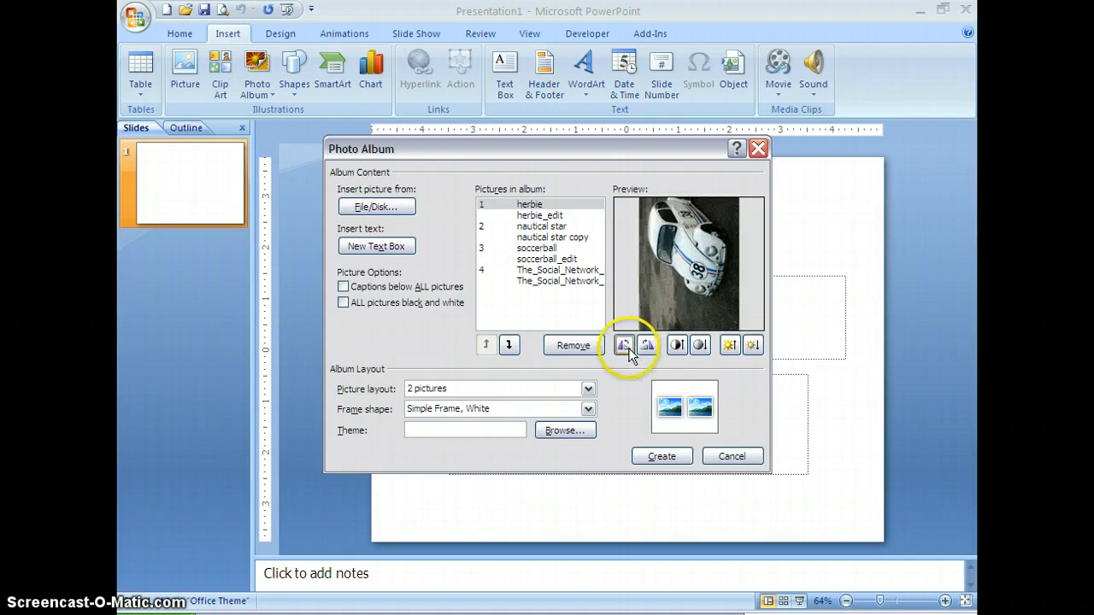
left_click(647, 345)
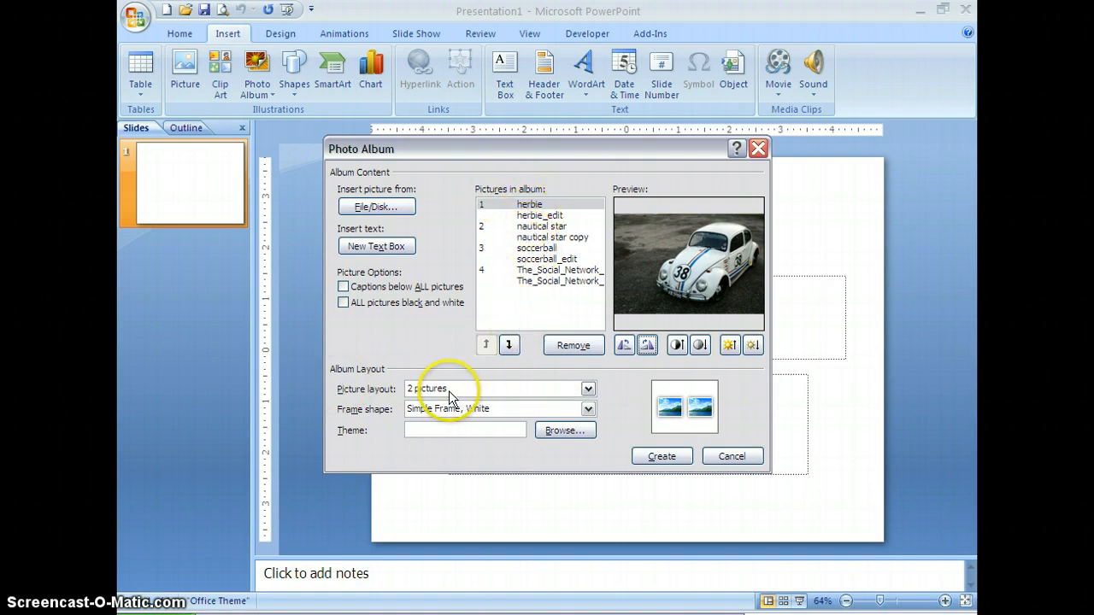
- Create the photo album and review its picture slides from slide 2 to slide 5
left_click(661, 457)
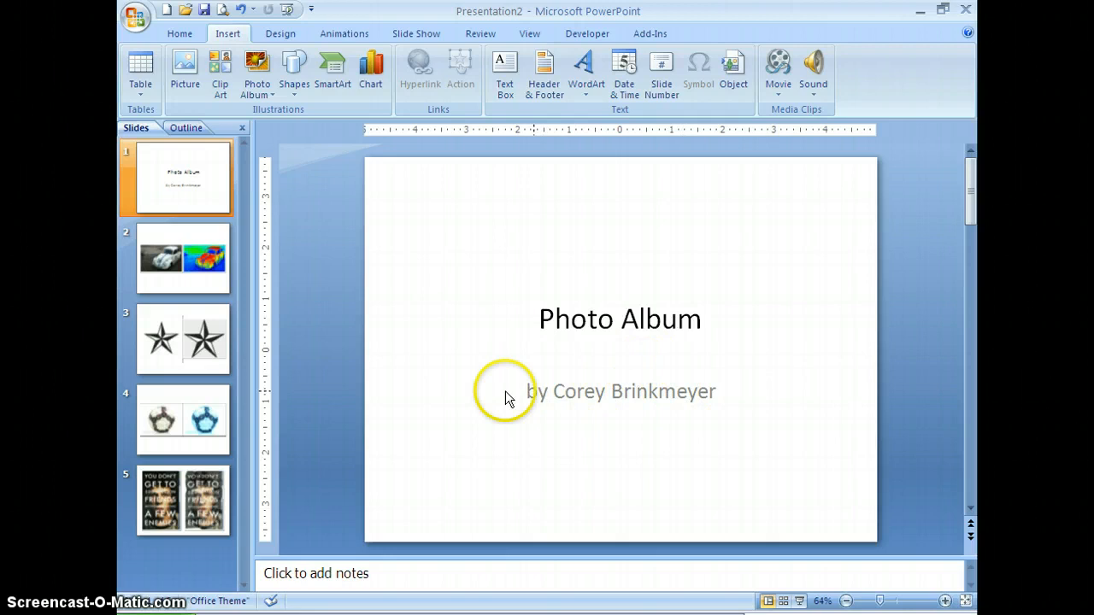
left_click(720, 391)
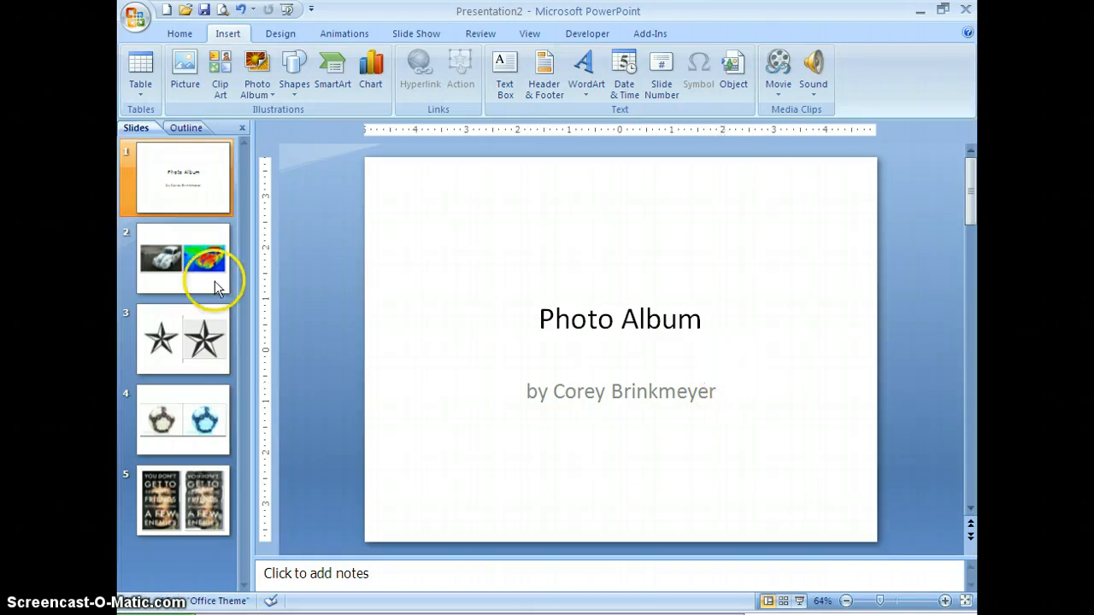
left_click(186, 280)
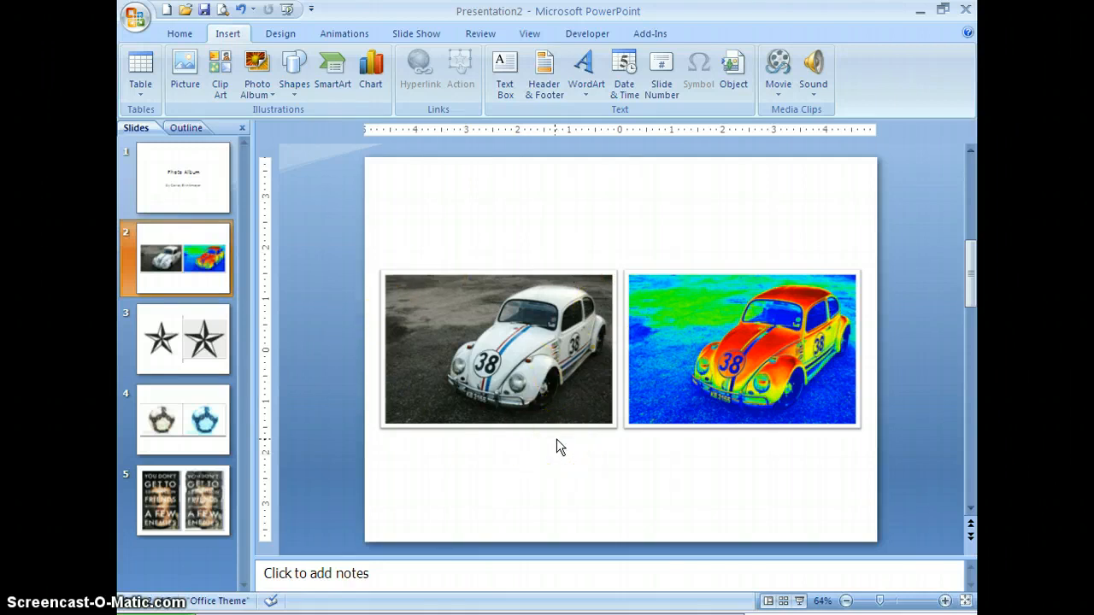
left_click(184, 364)
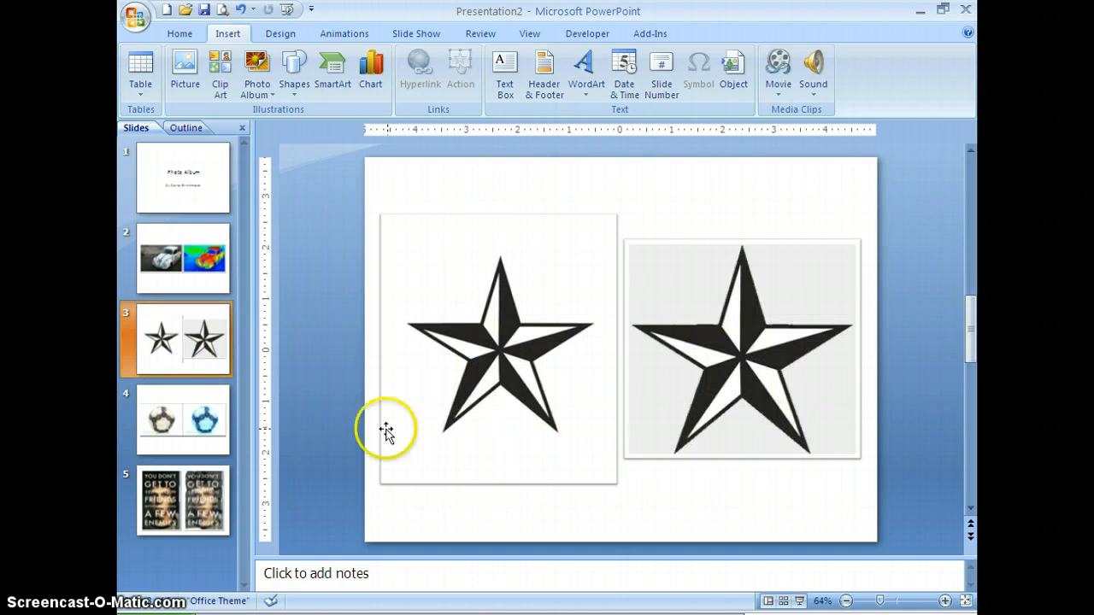
left_click(202, 422)
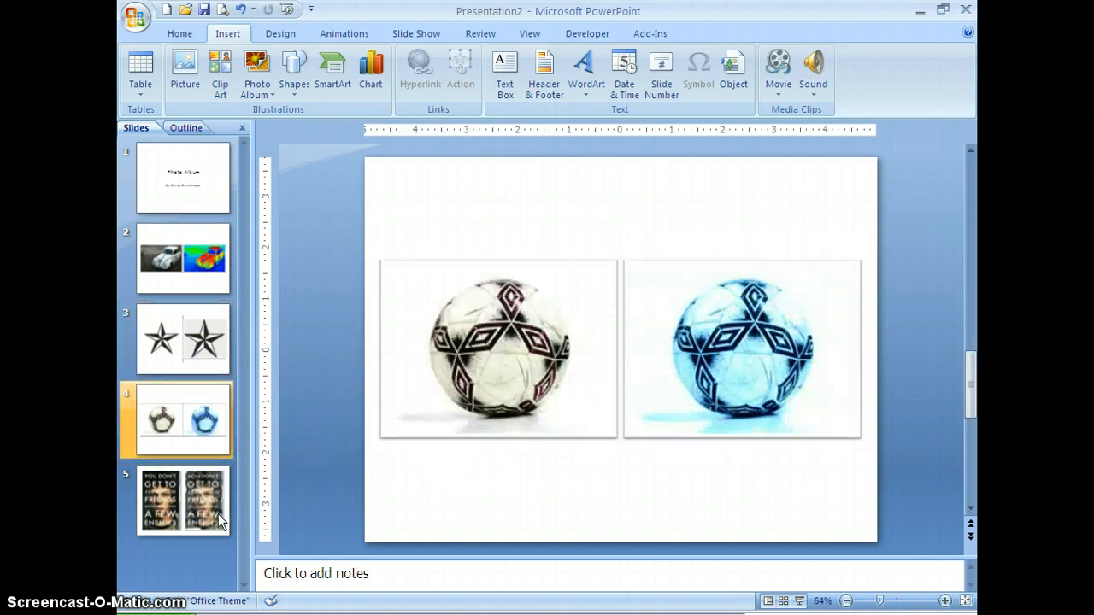
left_click(215, 516)
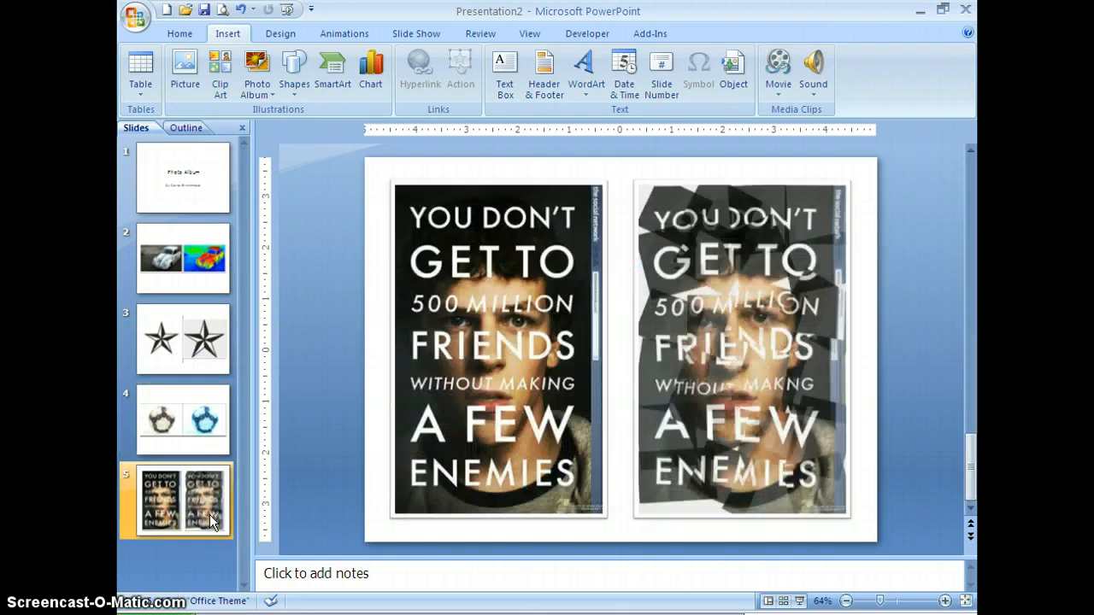
- Remove the nautical star and nautical star copy pictures from the existing photo album and update the album
left_click(193, 341)
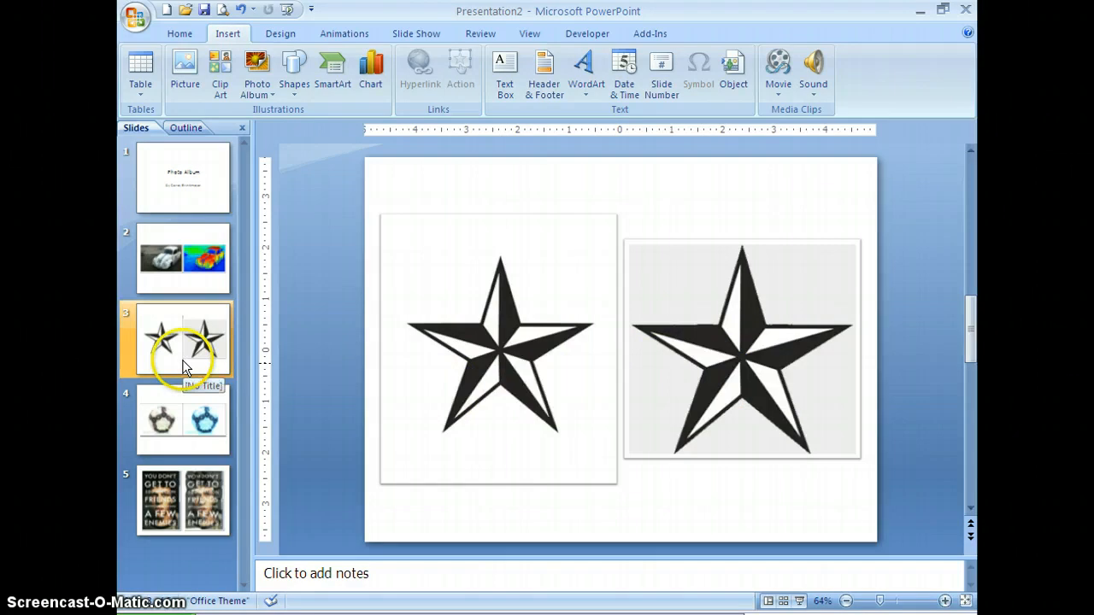
left_click(269, 88)
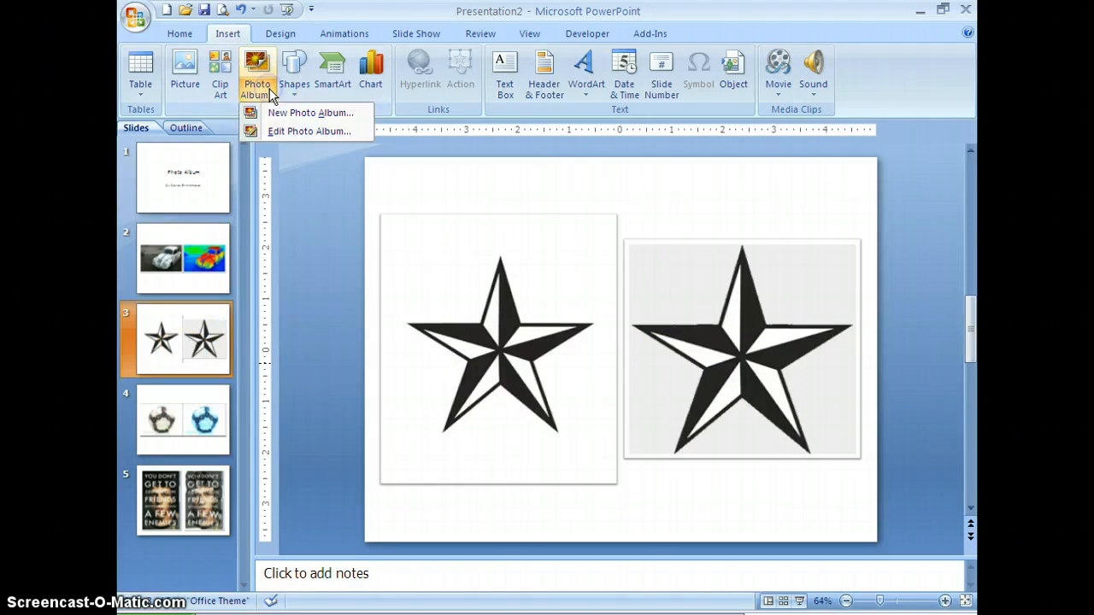
left_click(287, 131)
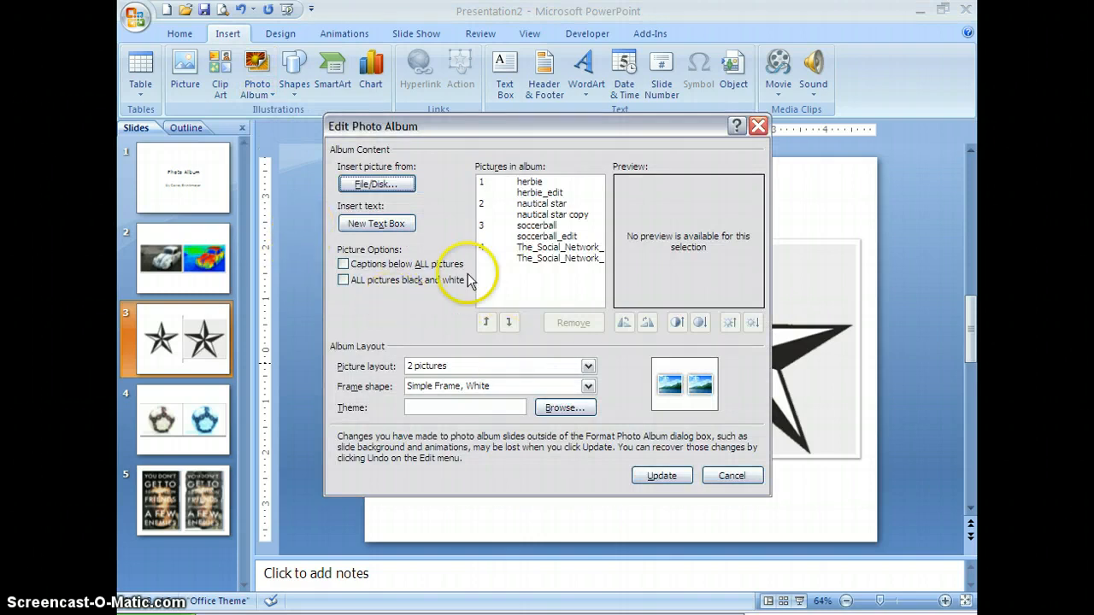
left_click(548, 214)
left_click(572, 322)
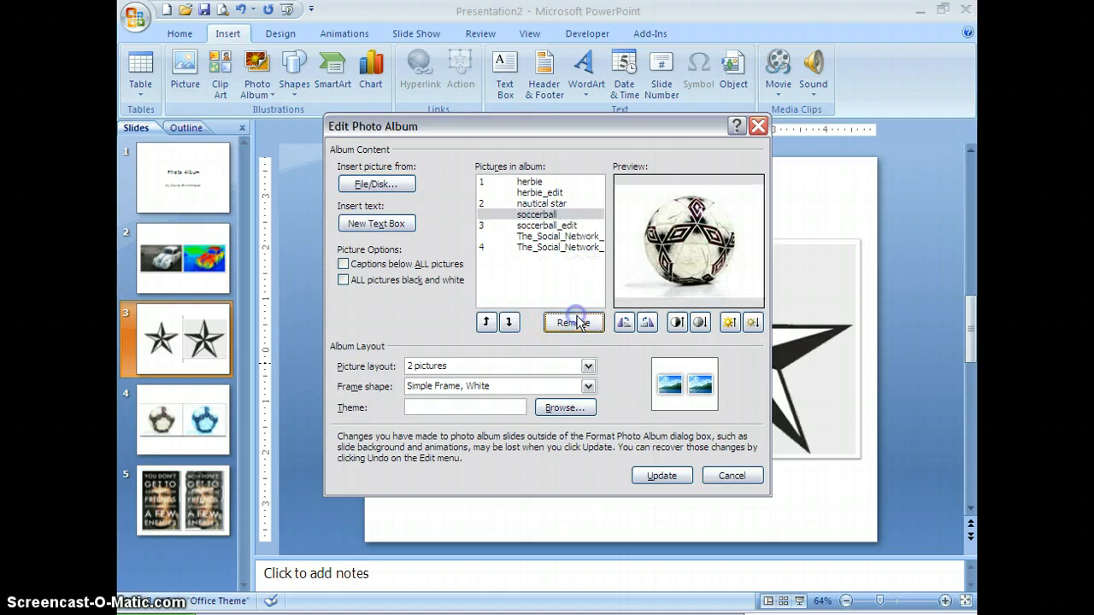
left_click(547, 203)
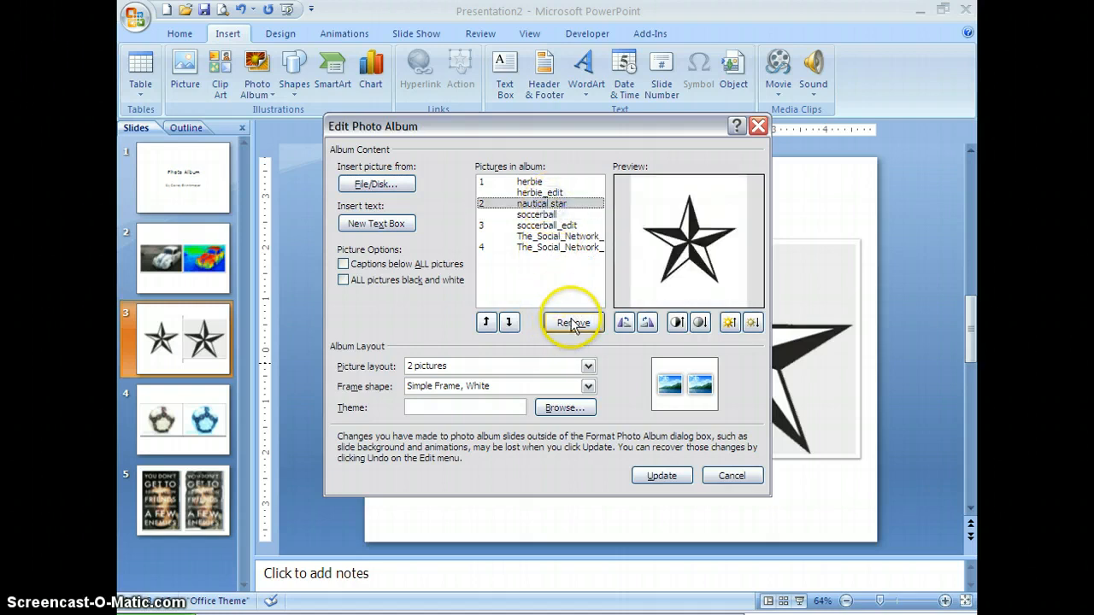
left_click(572, 322)
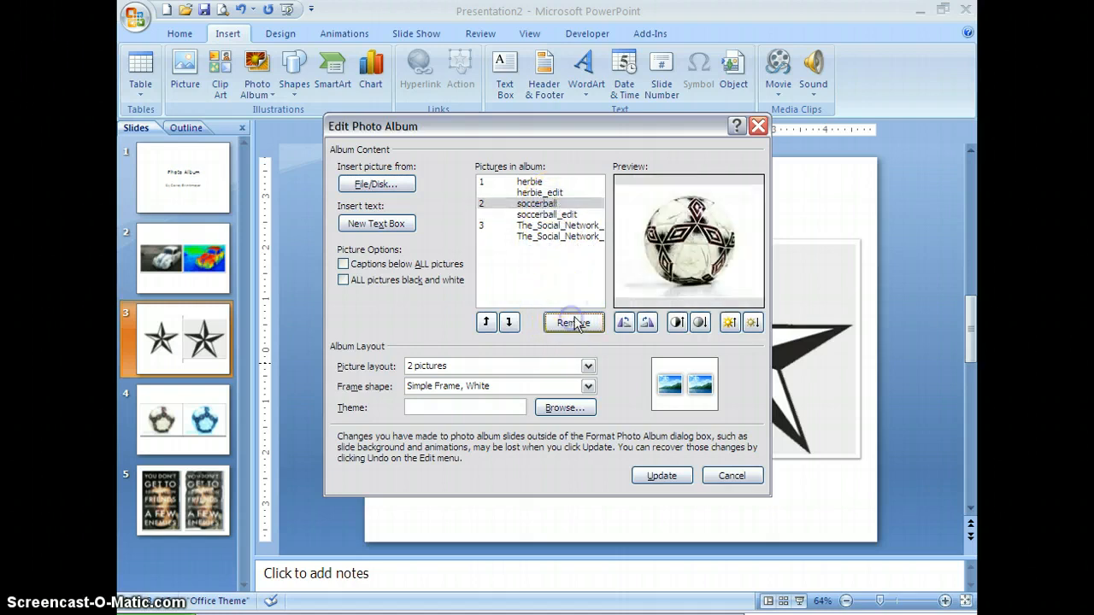
left_click(661, 476)
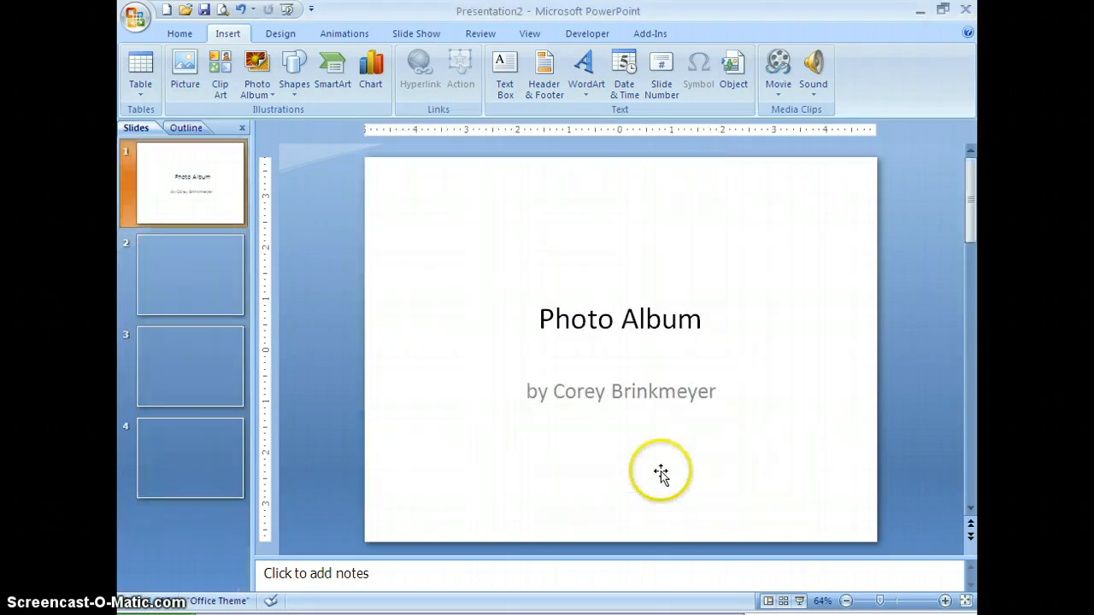
- Review the updated album's picture slides from slide 2 to slide 4
left_click(224, 306)
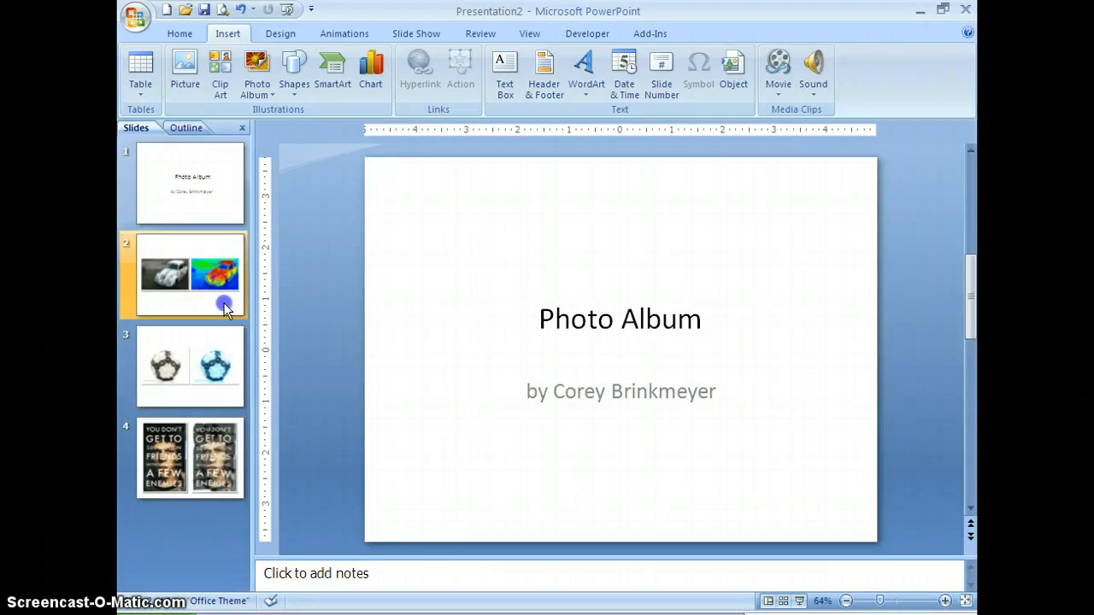
left_click(214, 362)
left_click(217, 435)
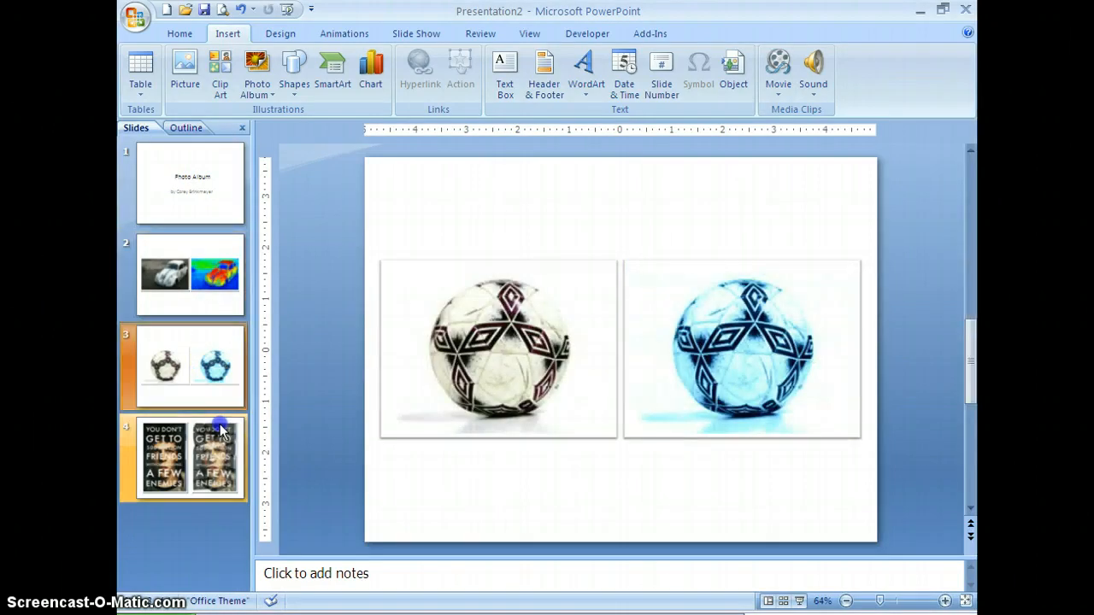
- Add the footer text "website 1" to slide 2 with the herbie car pictures, applying it to that slide only
left_click(206, 301)
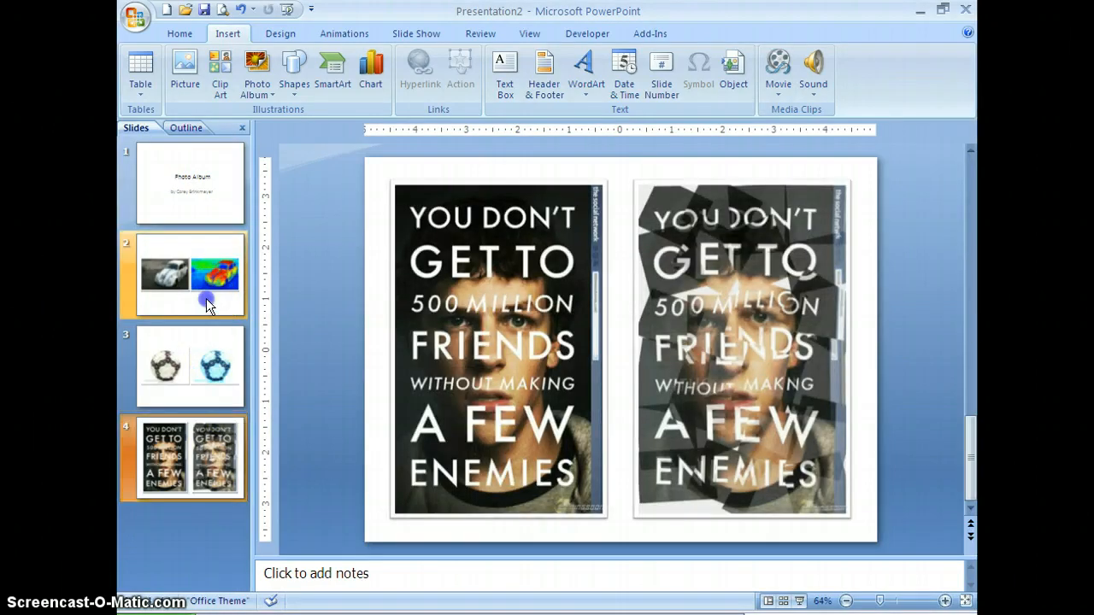
left_click(453, 466)
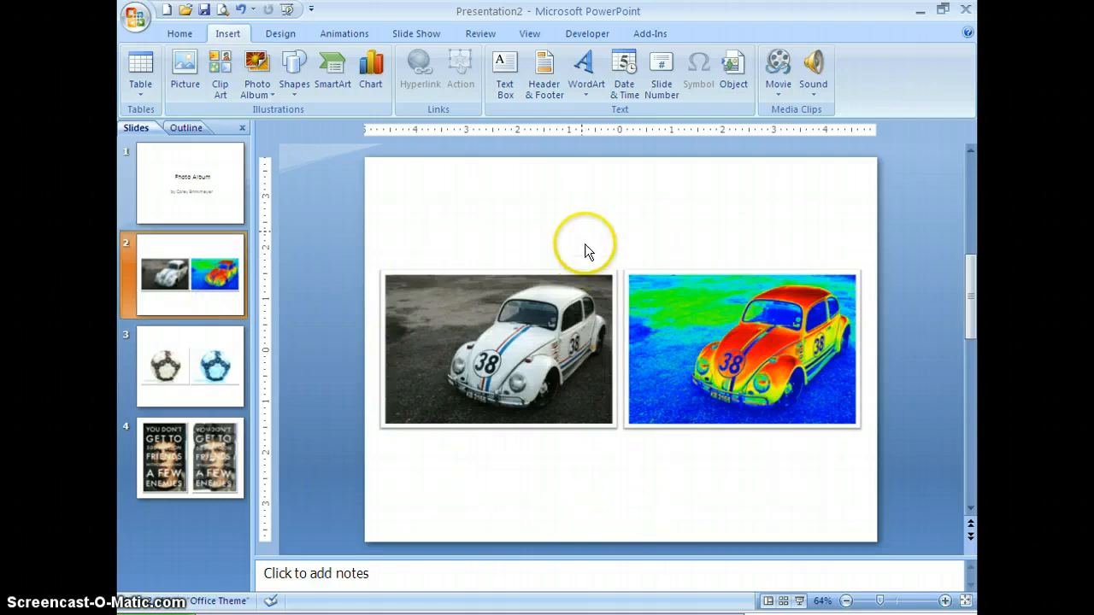
left_click(544, 93)
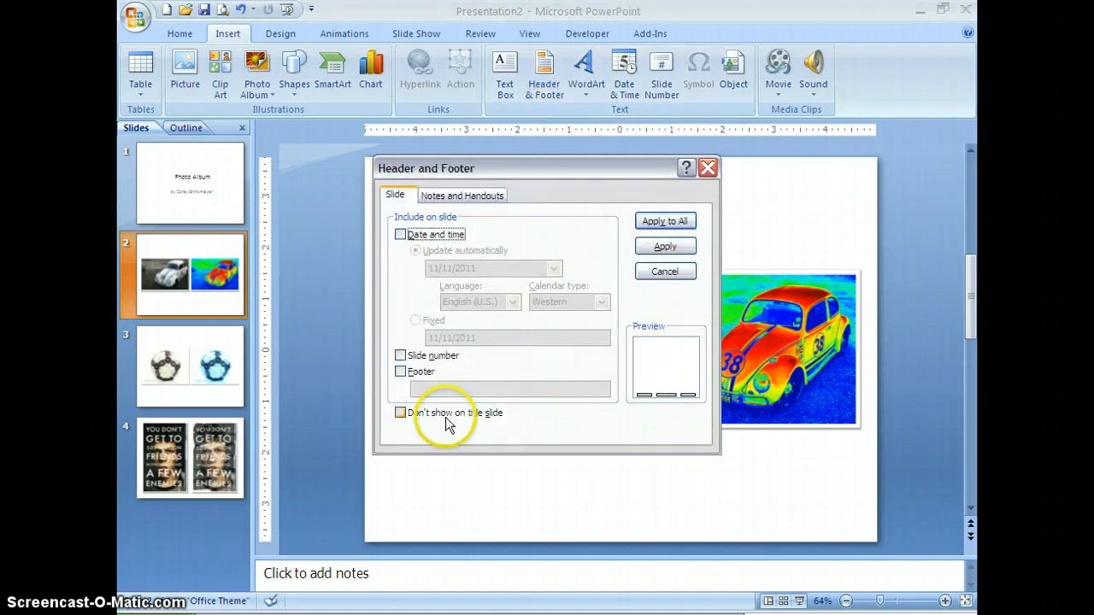
left_click(400, 371)
left_click(461, 391)
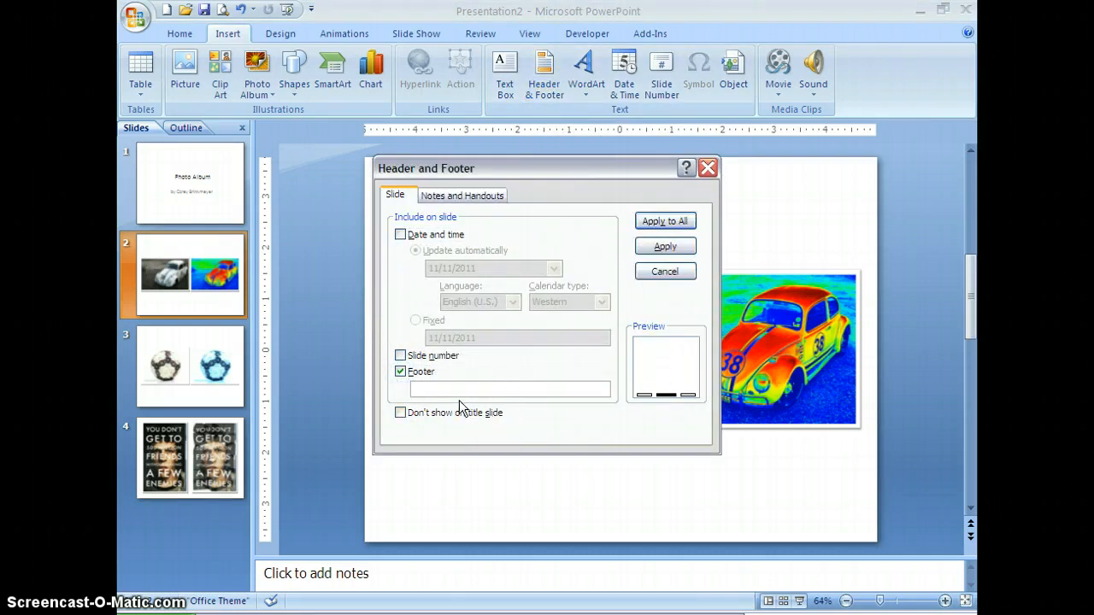
type("website 1")
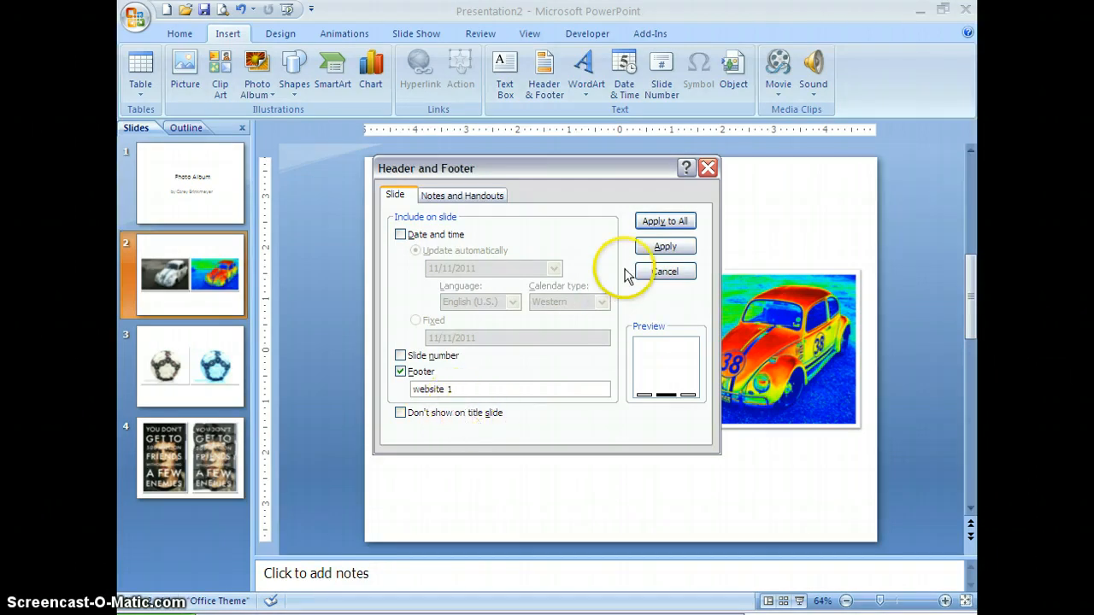
left_click(664, 247)
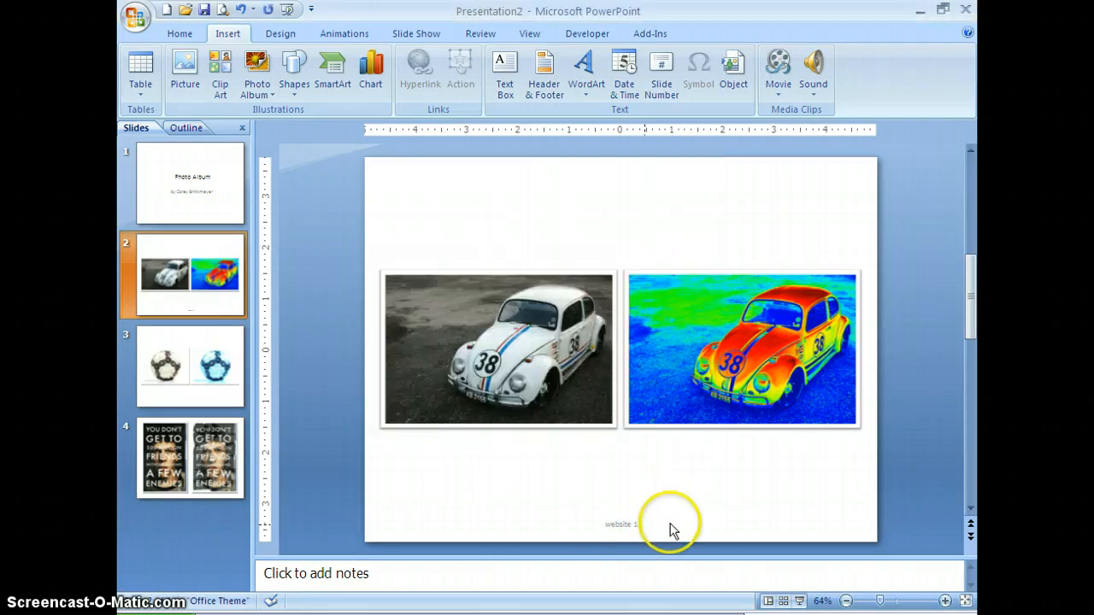
- Add the footer text "website2" to slide 3 with the soccer ball pictures, applying it to that slide only
left_click(196, 383)
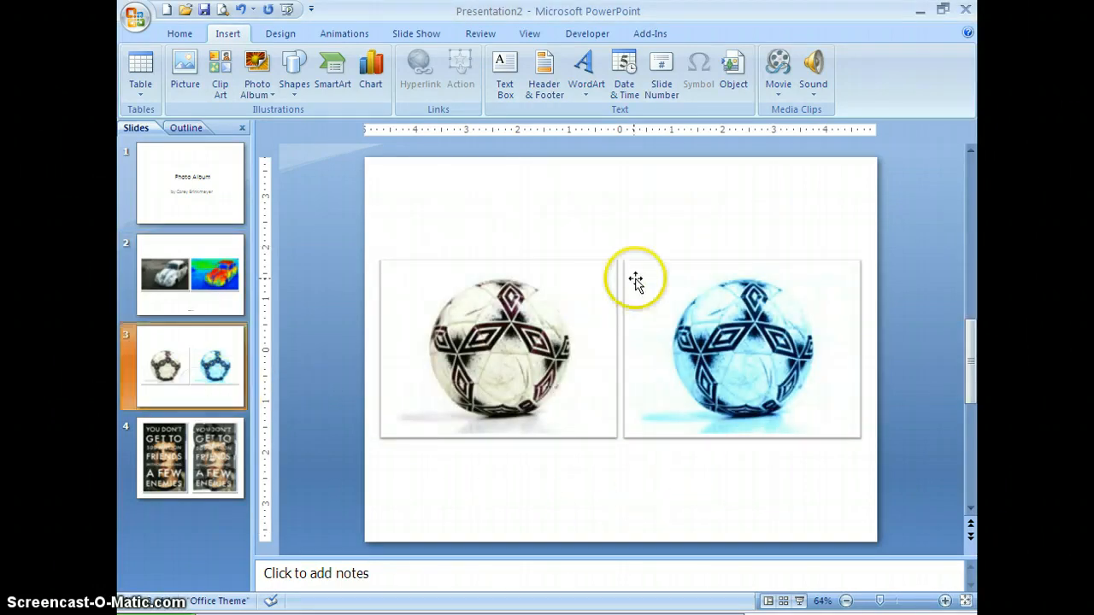
left_click(547, 90)
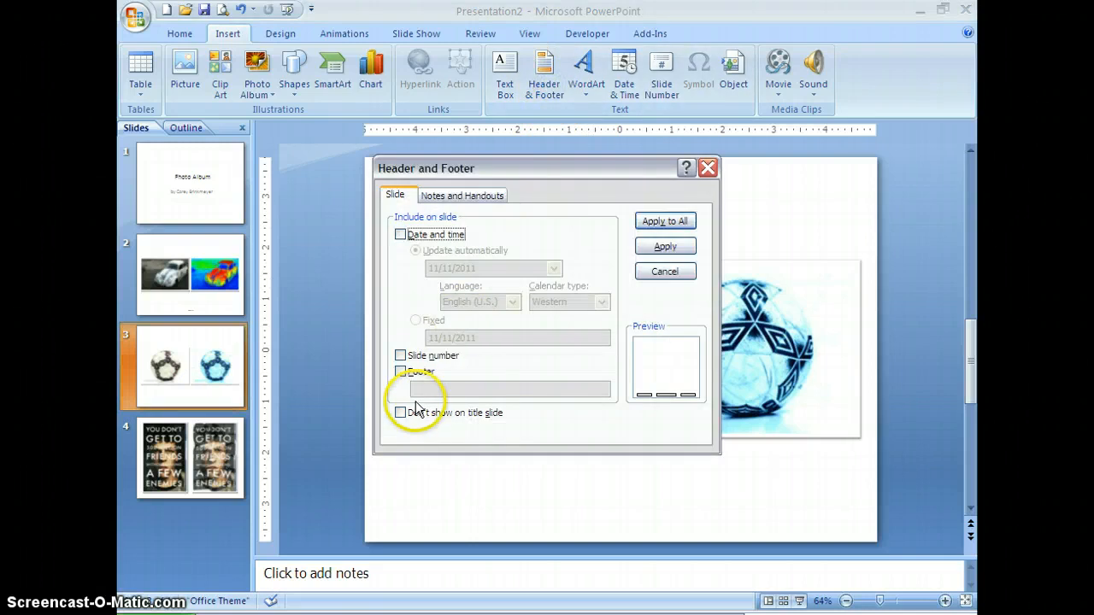
left_click(405, 378)
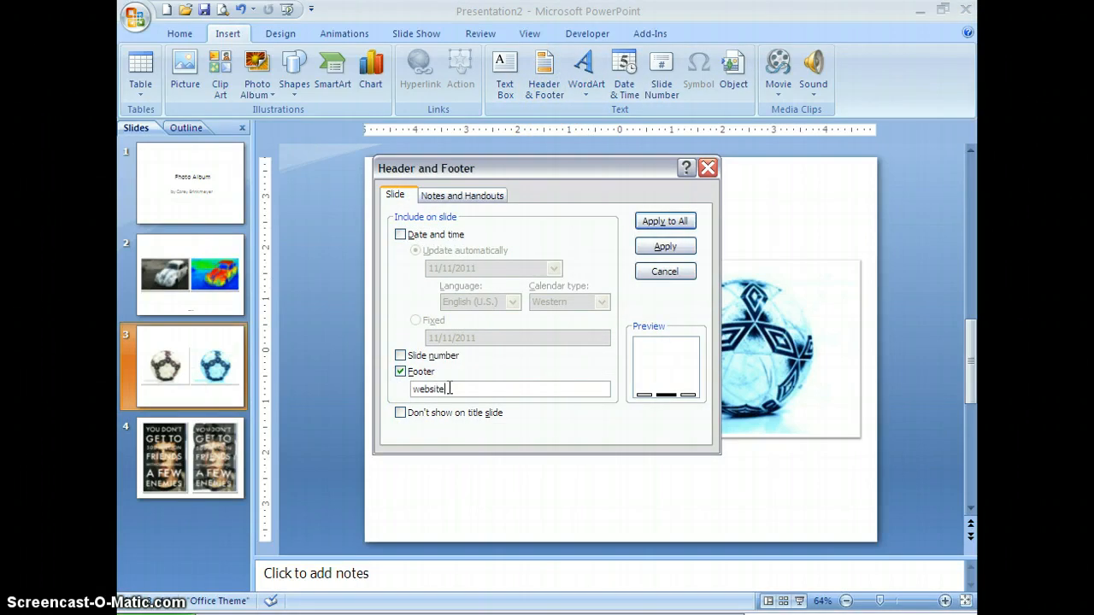
left_click(665, 246)
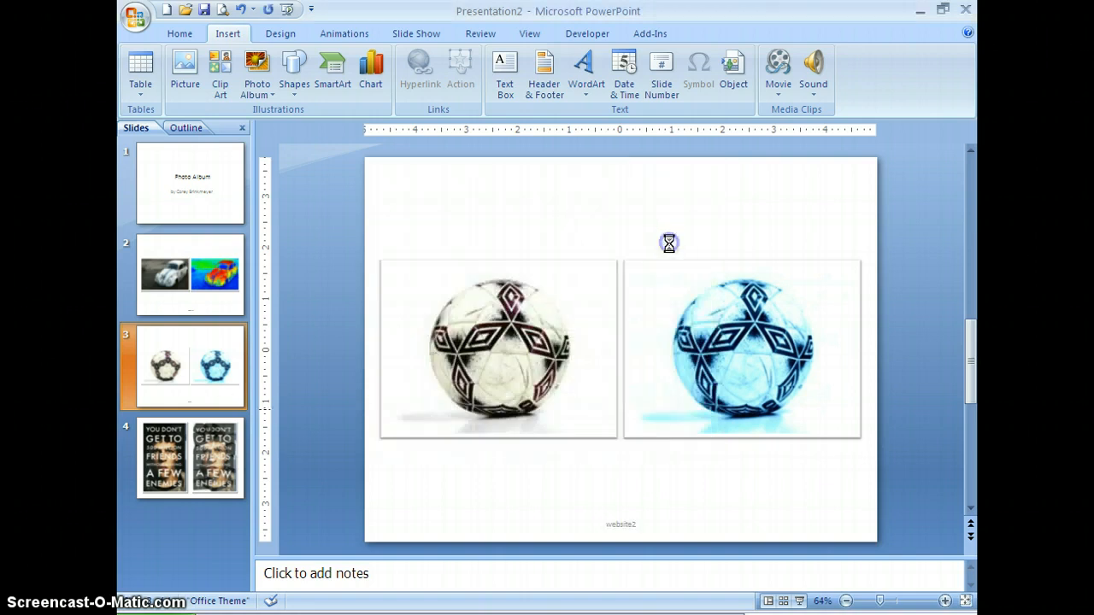
- Add the footer text "website3" to slide 4 with the Social Network posters, applying it to that slide only
left_click(209, 459)
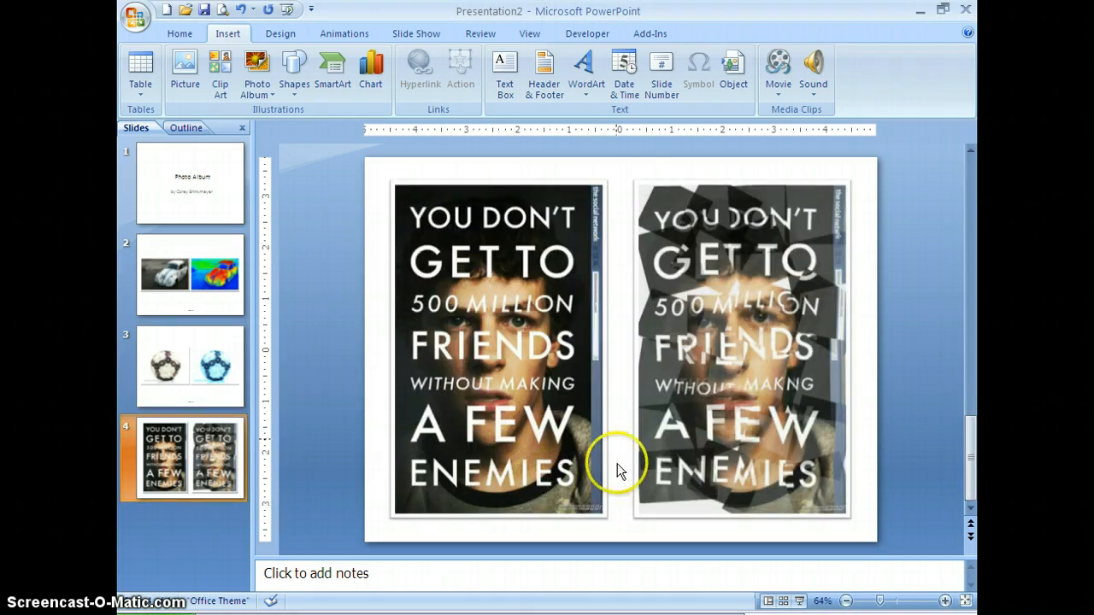
left_click(548, 94)
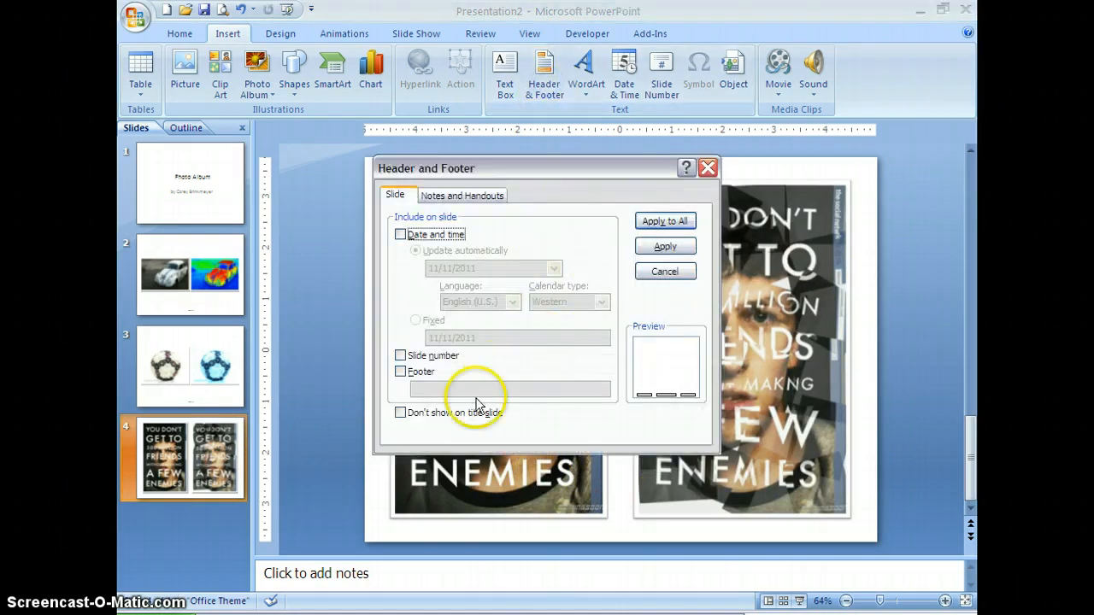
left_click(401, 372)
left_click(467, 384)
type("website3")
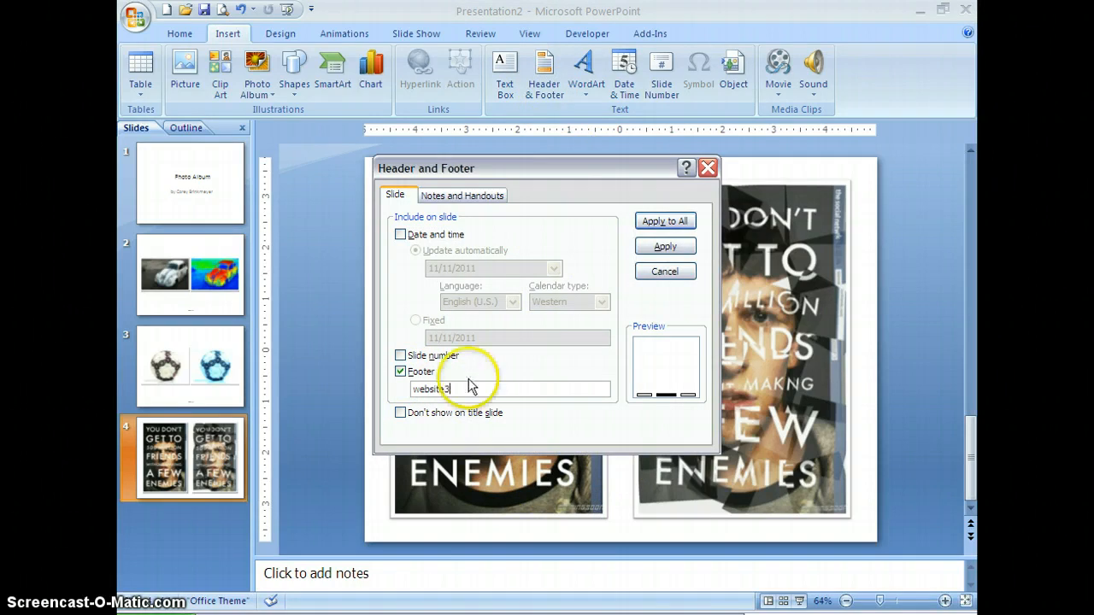
left_click(664, 246)
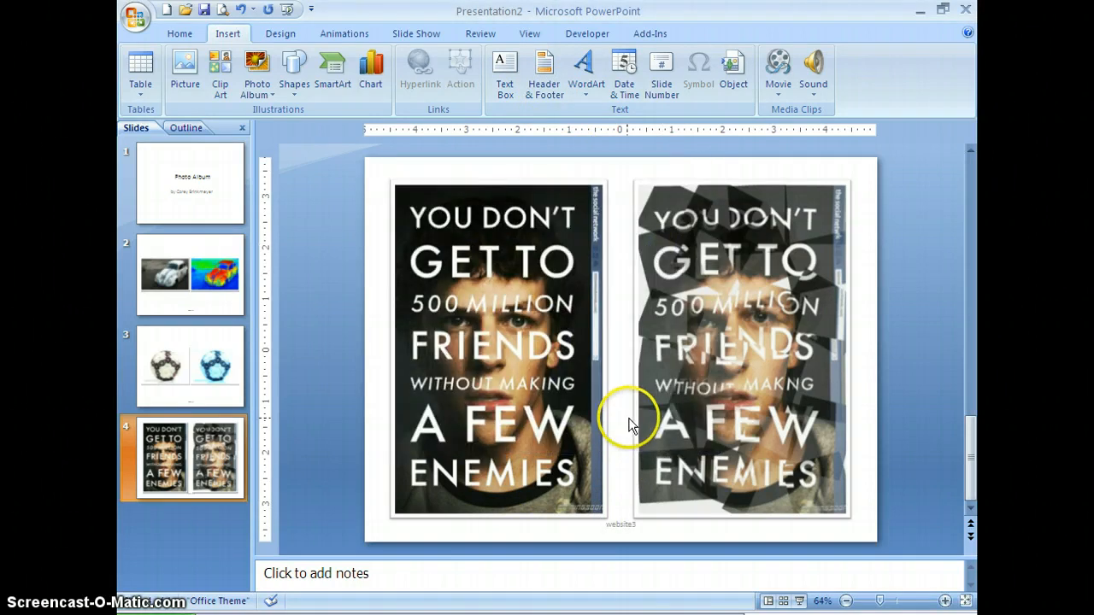
- Start the slide show from the Photo Album title slide
left_click(224, 205)
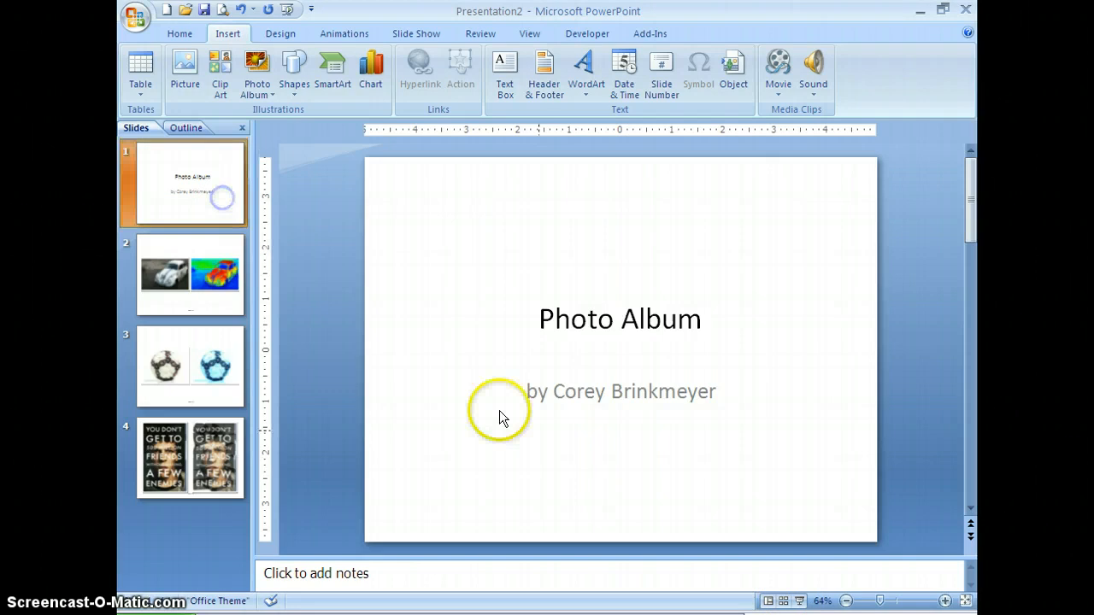
left_click(799, 601)
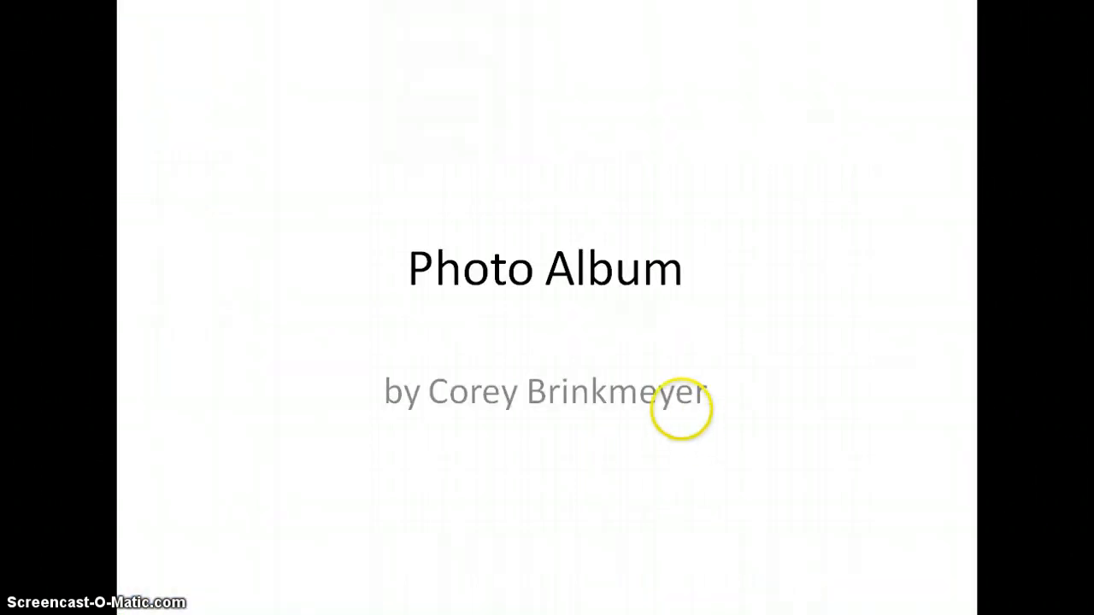